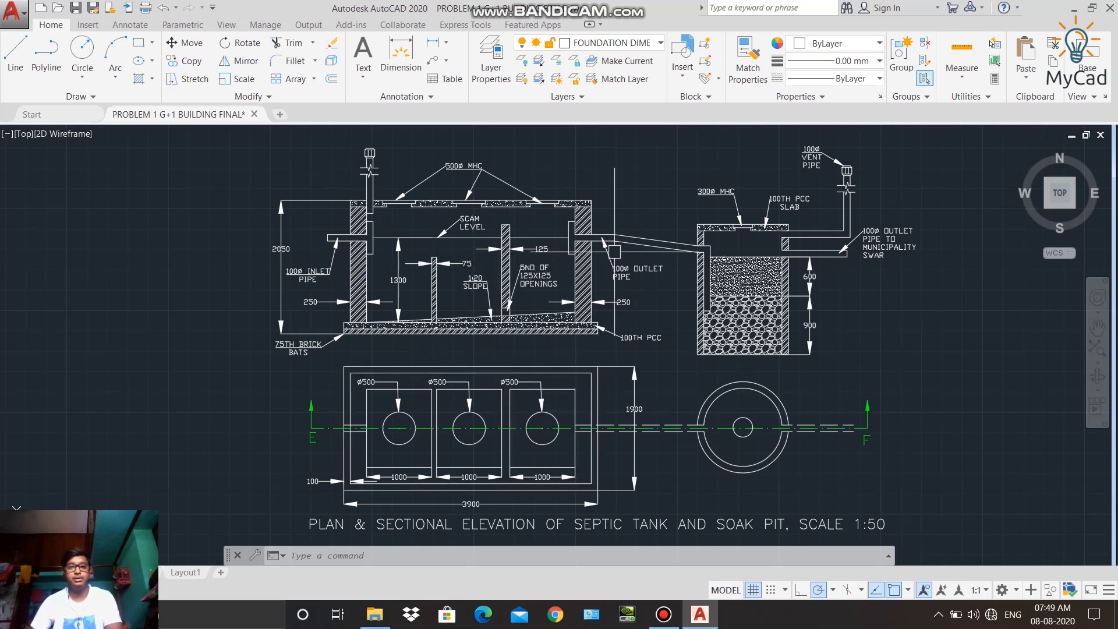
Step: Start a multileader with its arrowhead on the lower-left corner of the septic tank's vent pipe cap and its landing above left of the cap
middle_drag(415, 192, 405, 204)
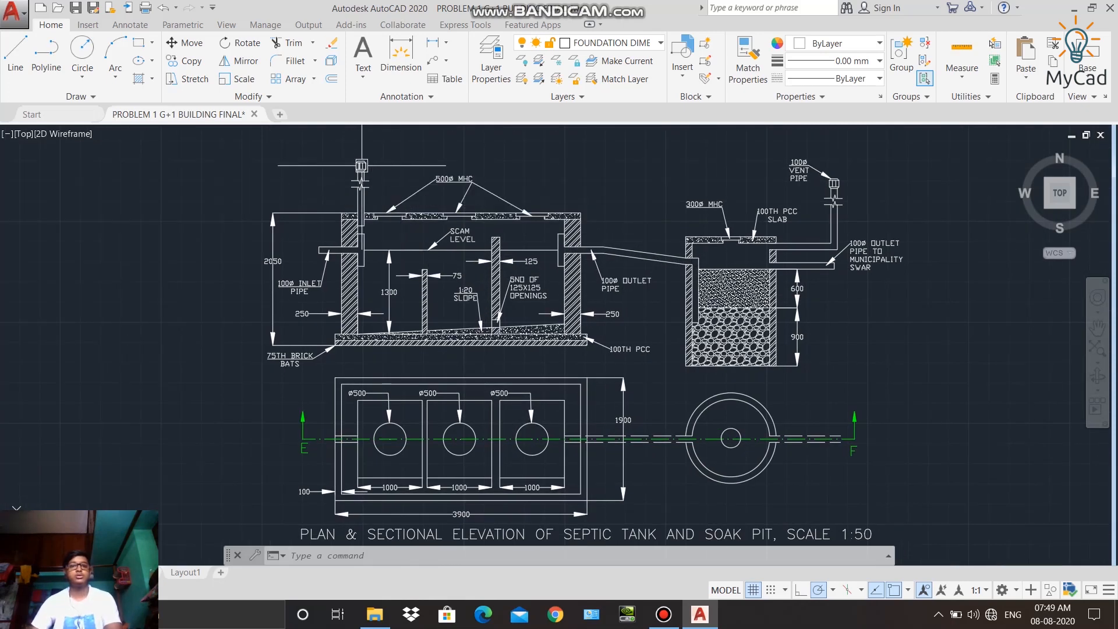
scroll(348, 153, up, 8)
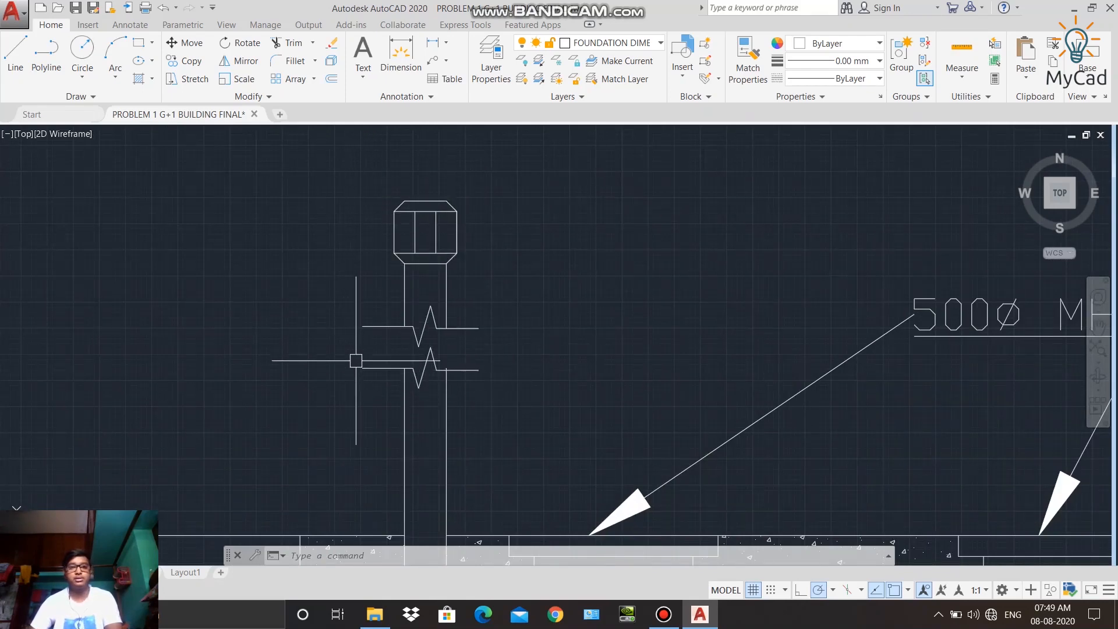
scroll(512, 312, down, 2)
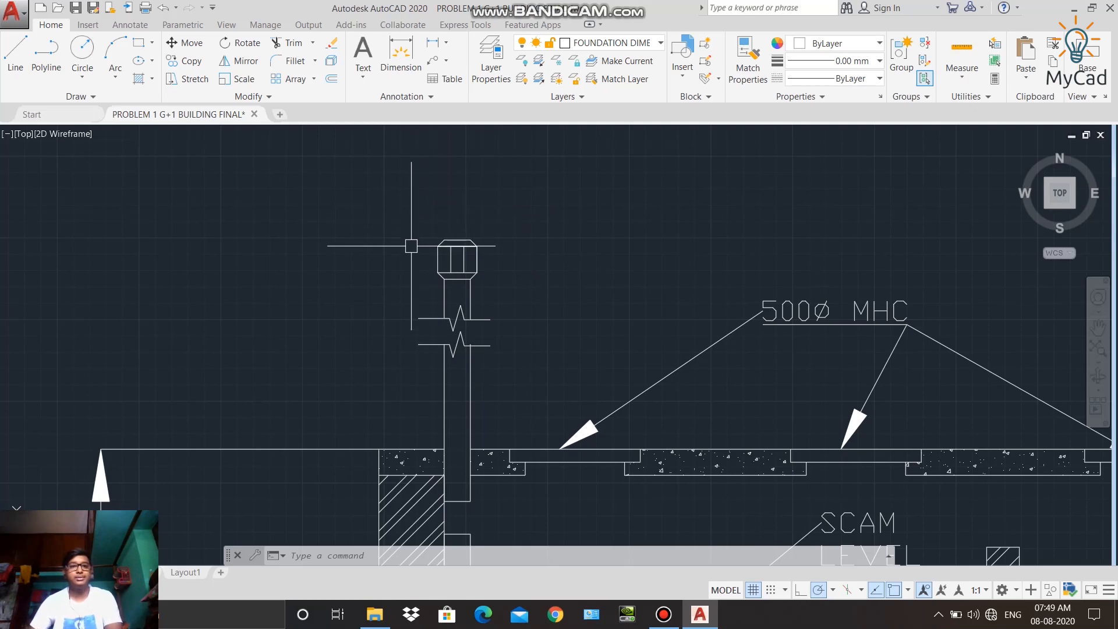
click(446, 65)
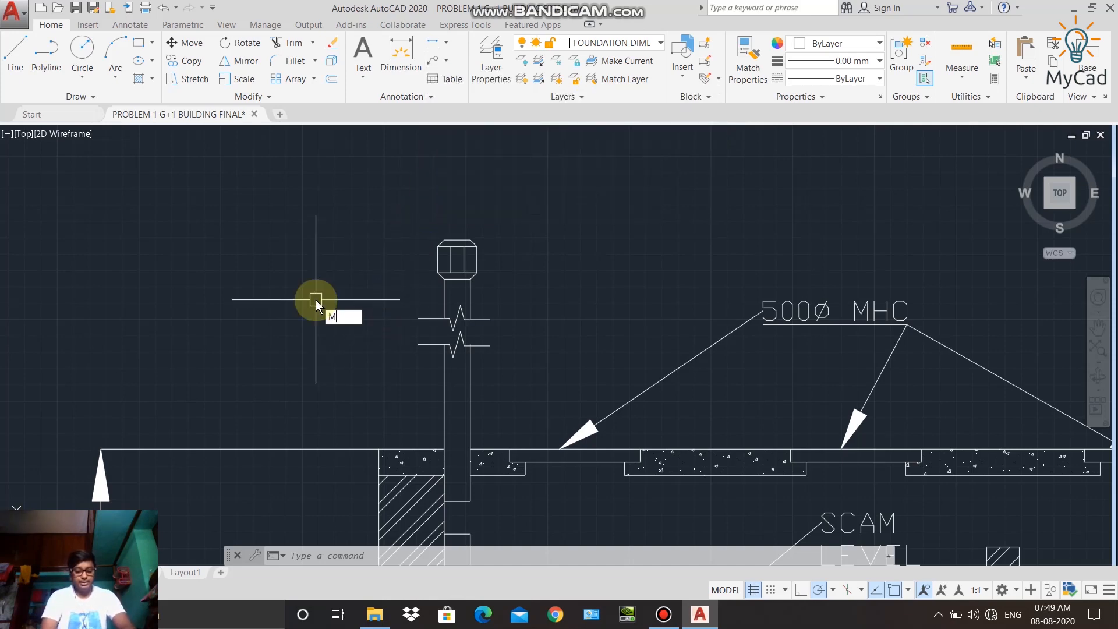
text(LEADER)
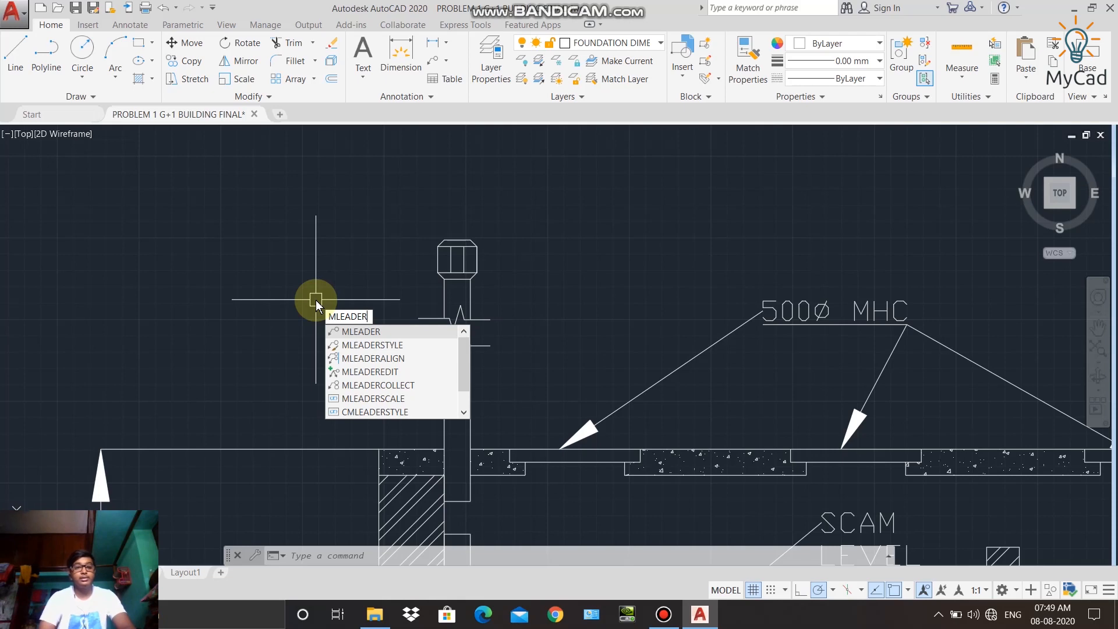
key(Return)
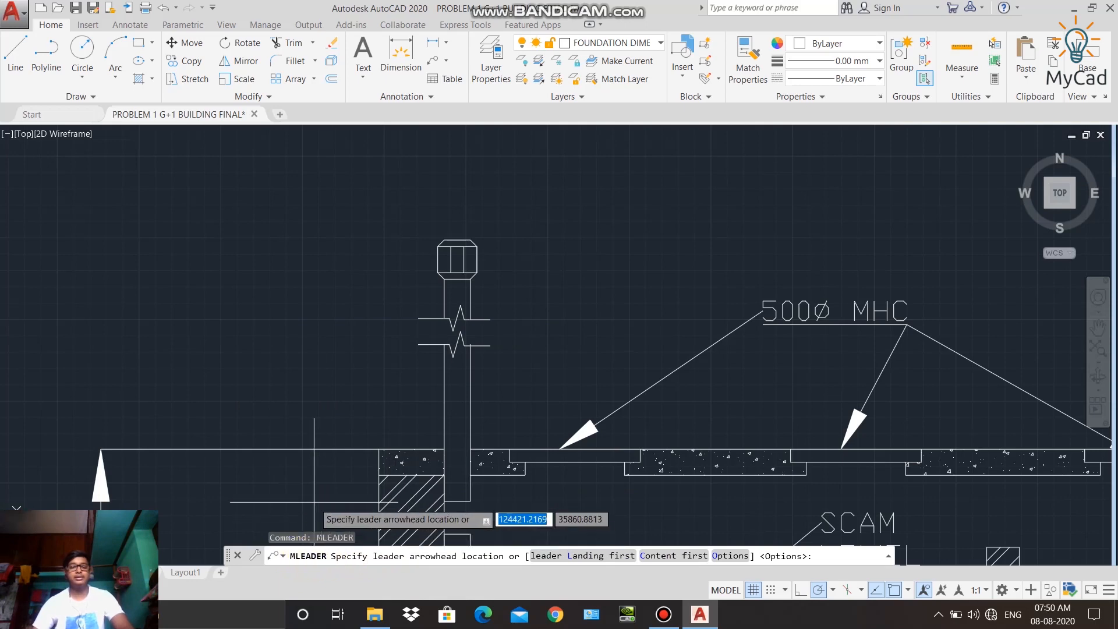
key(Escape)
scroll(410, 233, up, 6)
key(Return)
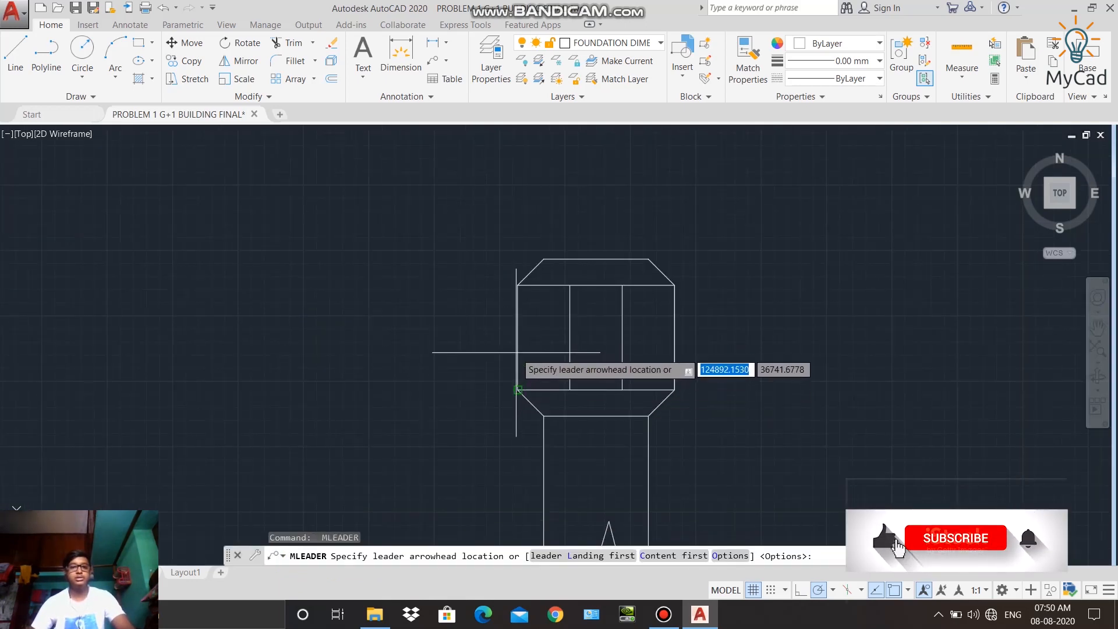
click(517, 389)
scroll(356, 256, down, 6)
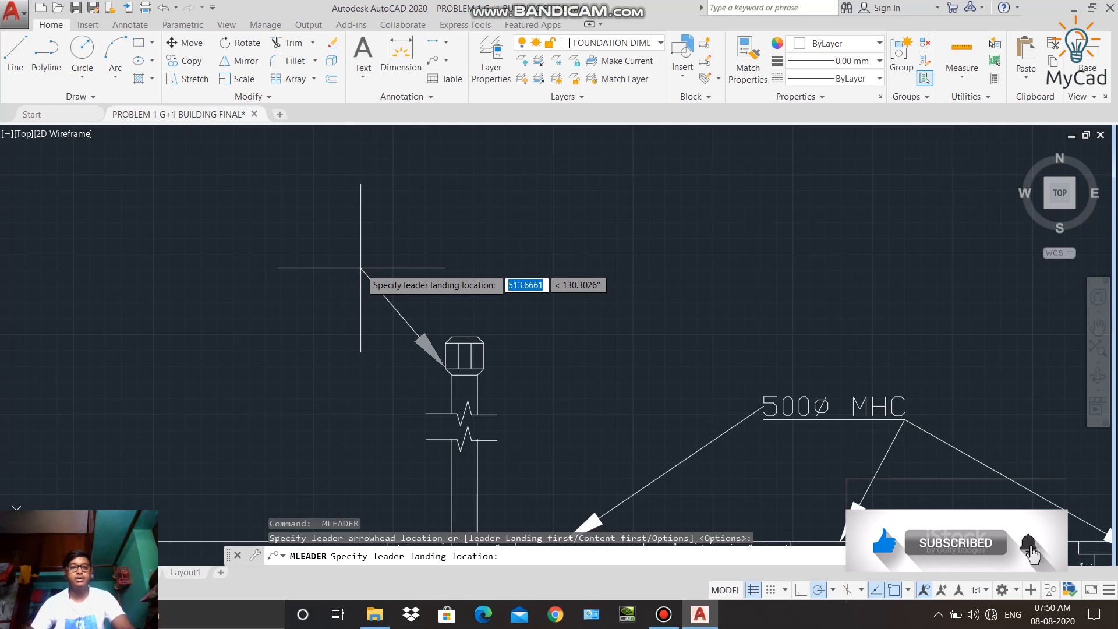
click(361, 268)
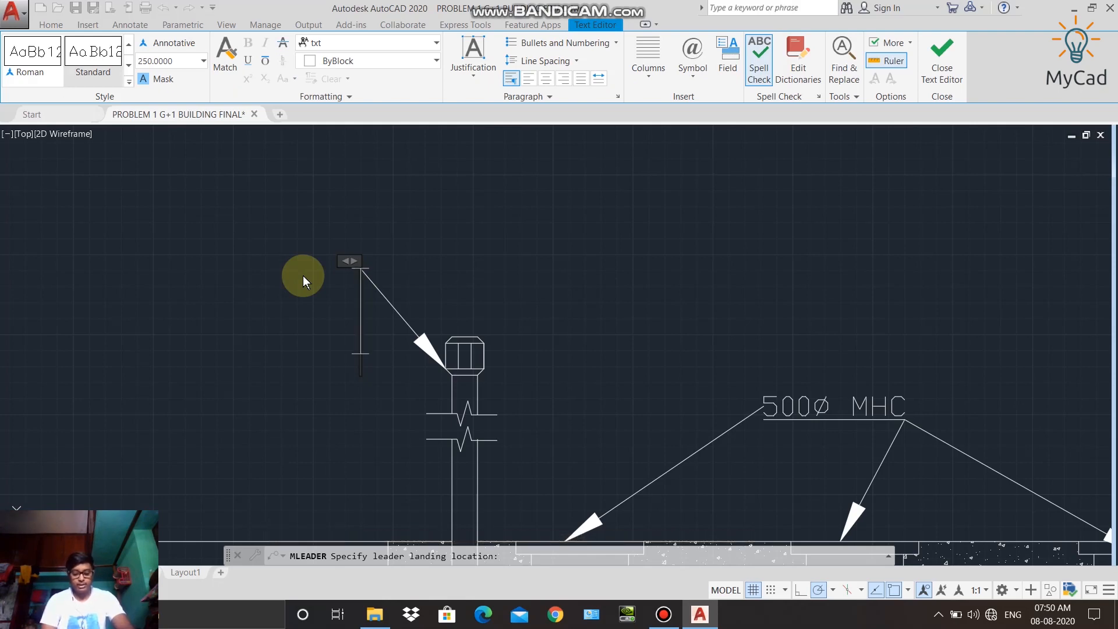
Step: Enter 100Ø VENT PIPE as the multileader text, using %%c for the diameter symbol, and finish the text editing
text(100)
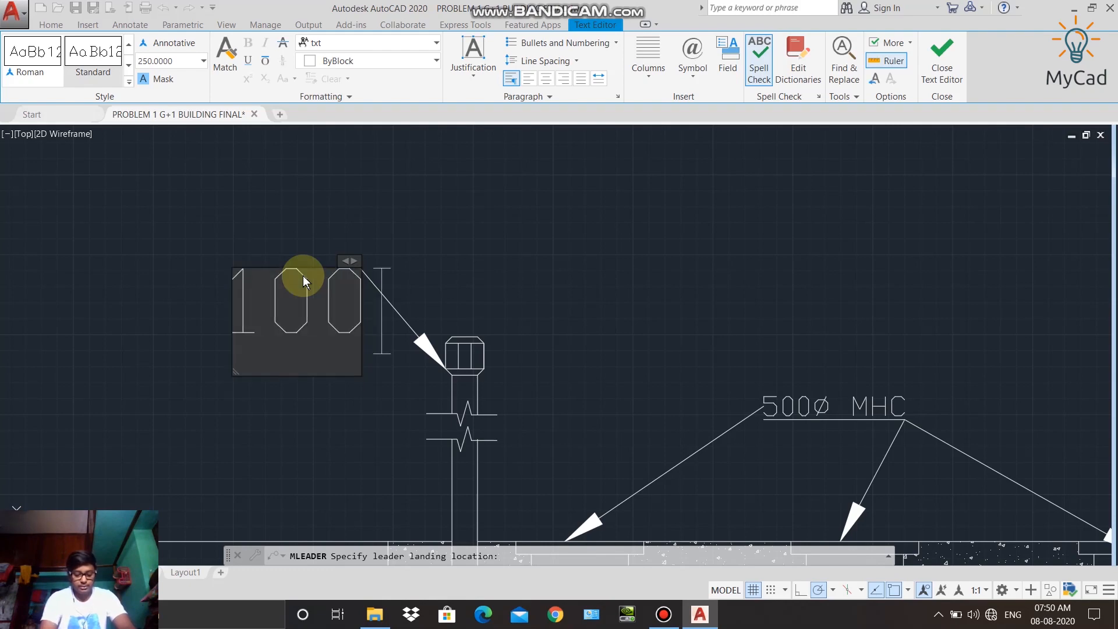
text(%%c)
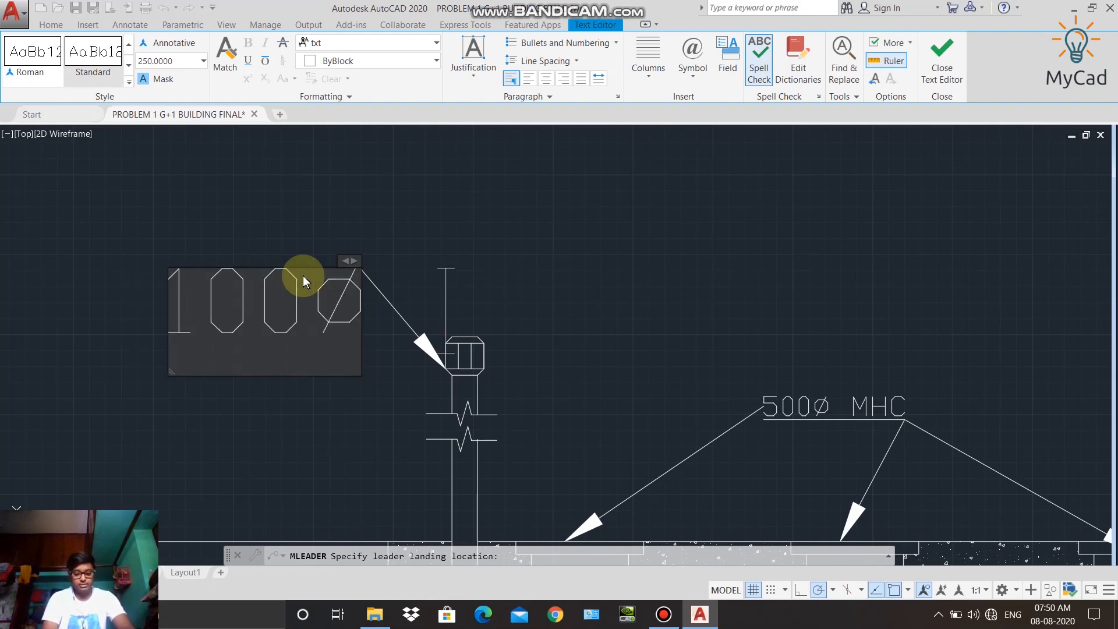
text( VENT)
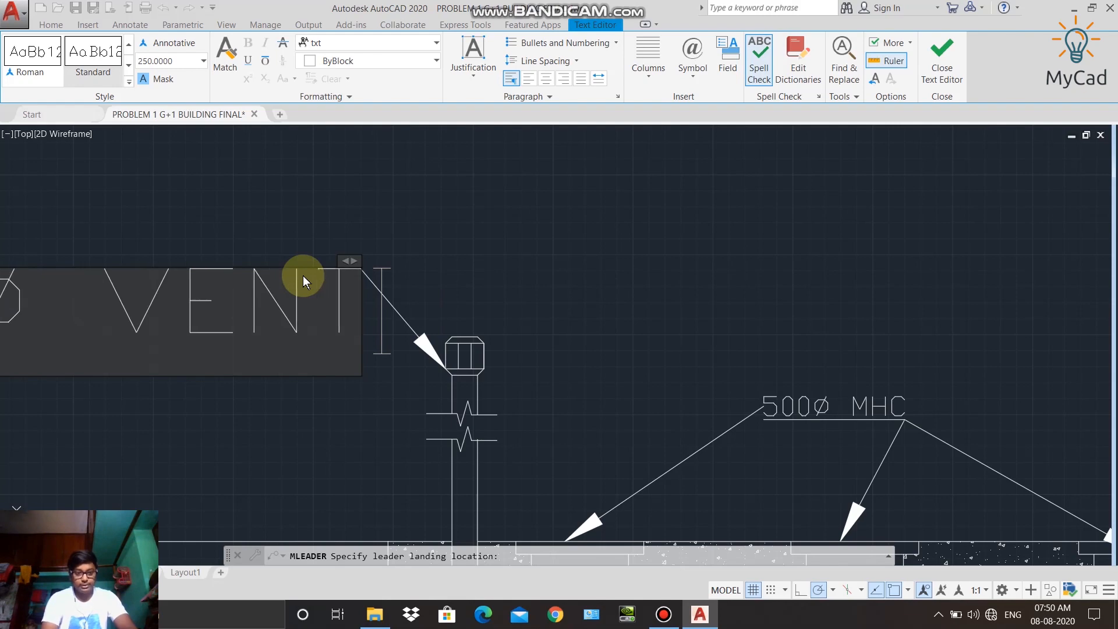
text( PIPE)
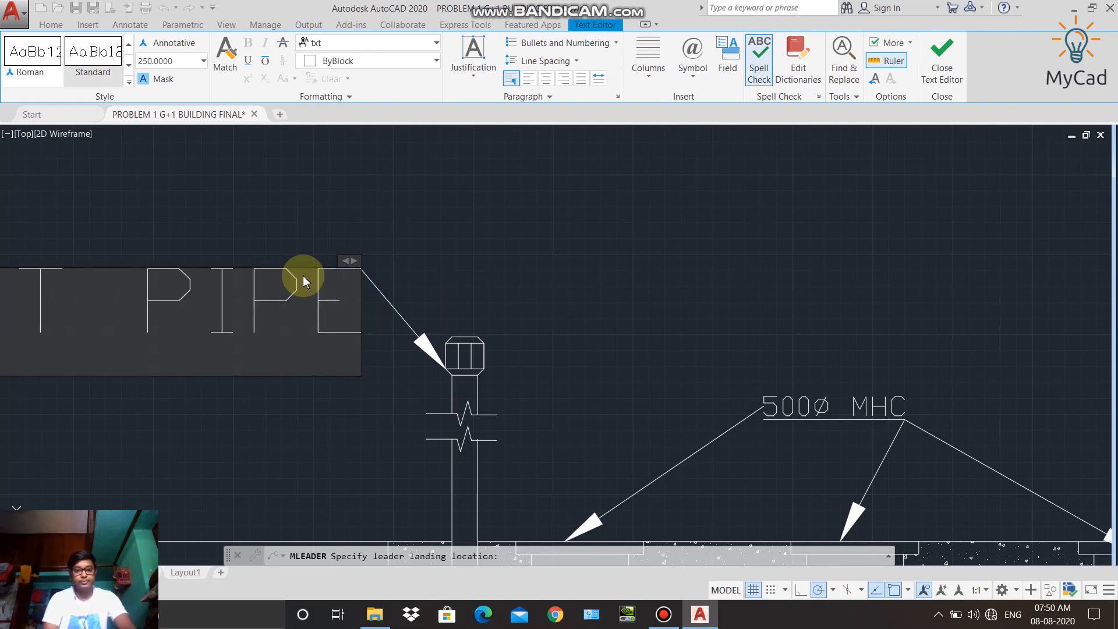
click(953, 78)
scroll(779, 211, down, 2)
middle_drag(780, 211, 735, 224)
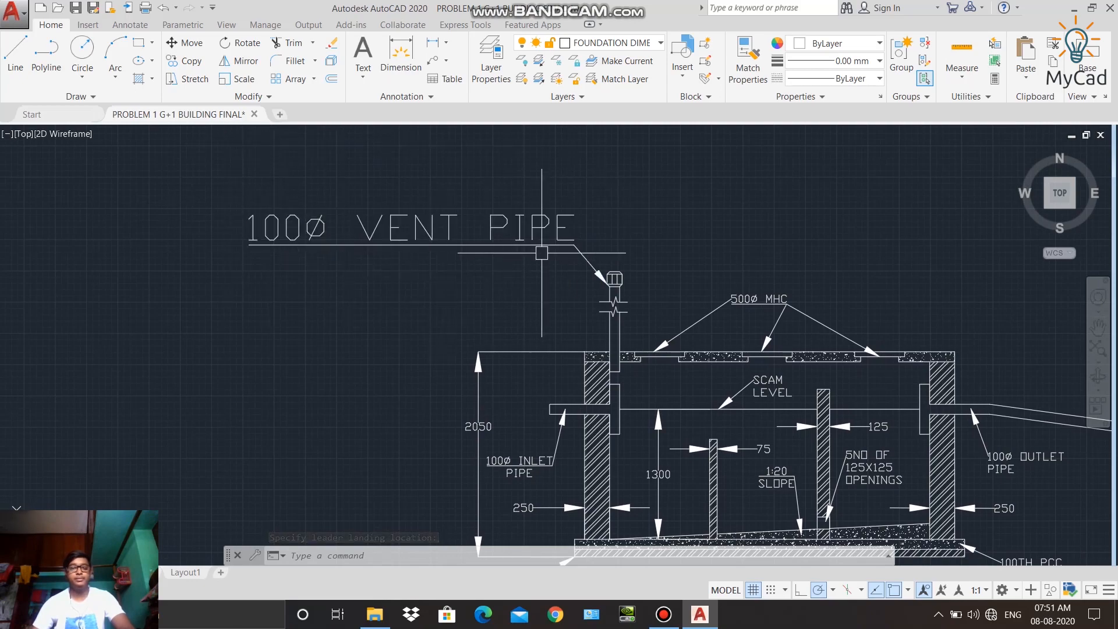
Step: Open the properties of the 100Ø VENT PIPE multileader and set its text height to 150
scroll(592, 273, up, 2)
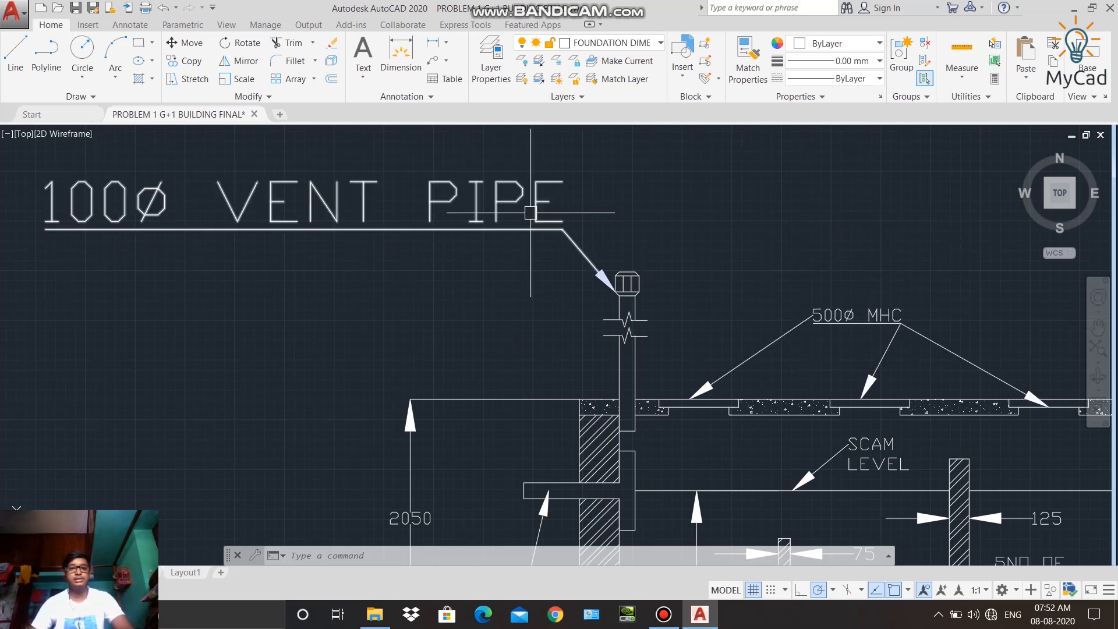
click(481, 199)
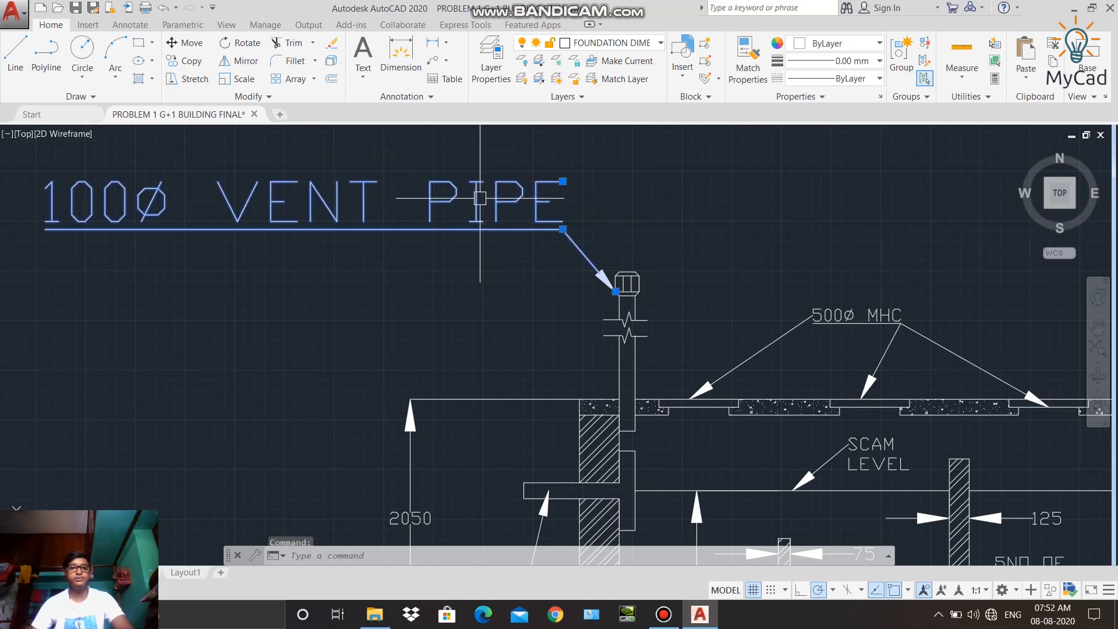
right_click(449, 249)
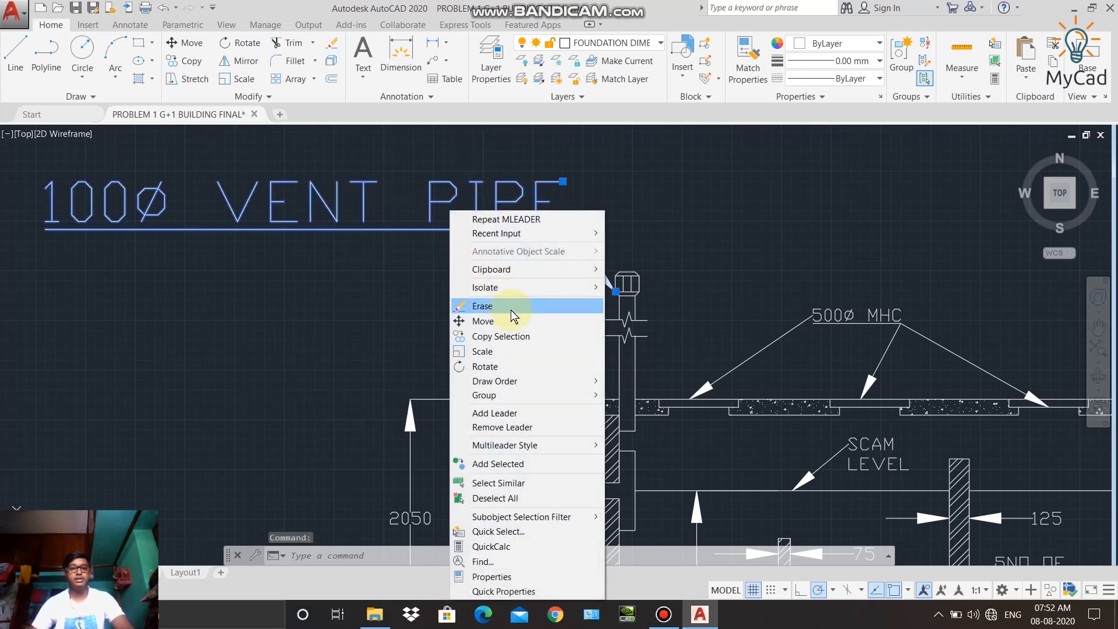
click(492, 576)
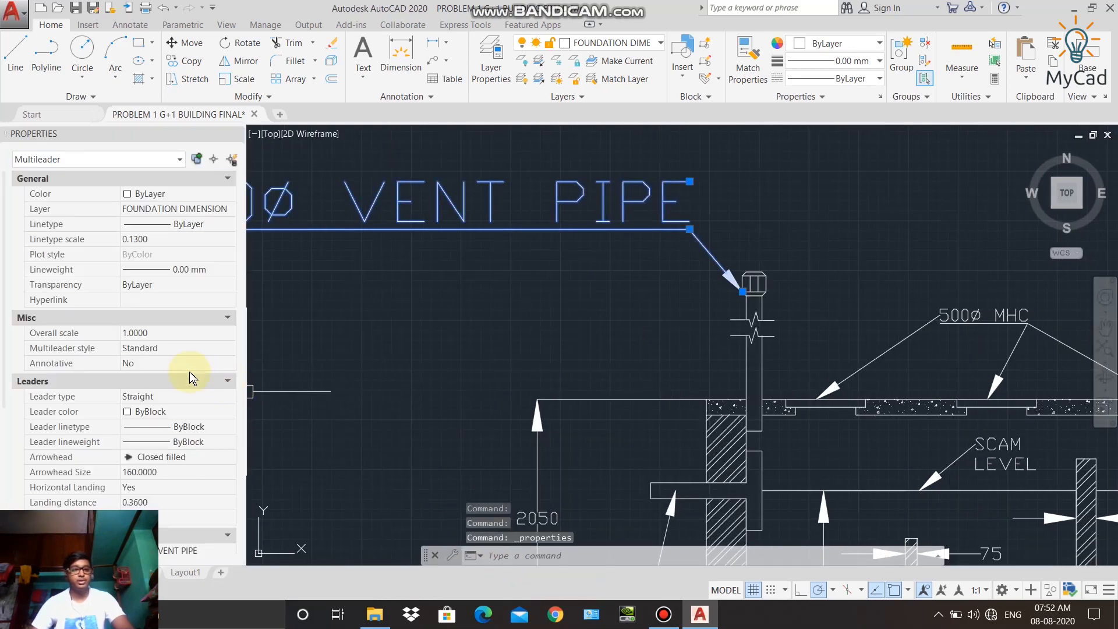
scroll(134, 241, down, 5)
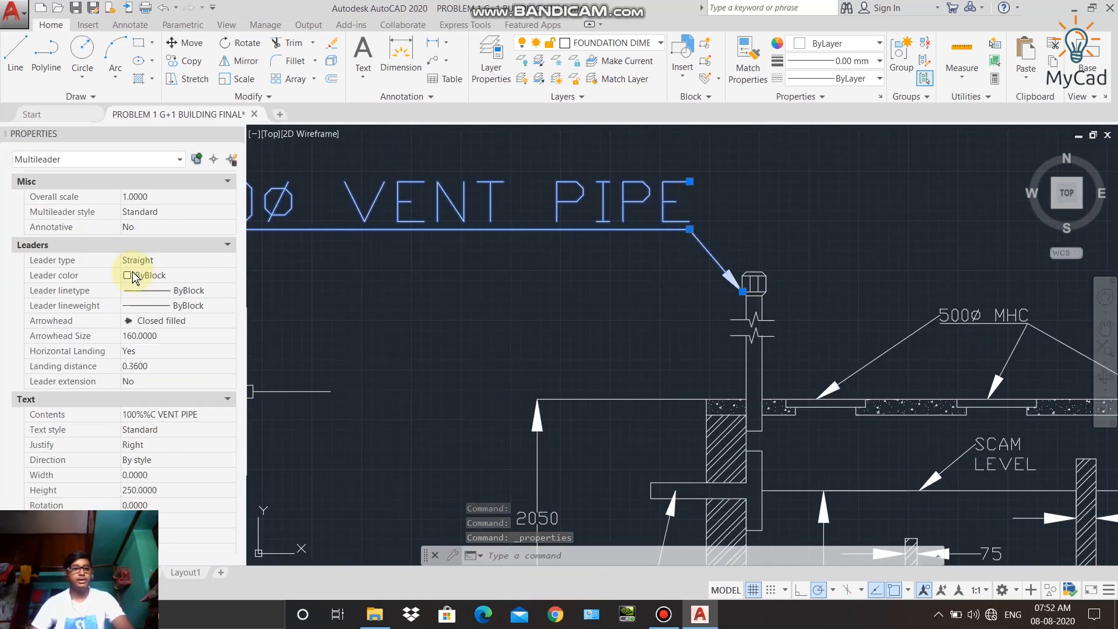
scroll(121, 373, down, 1)
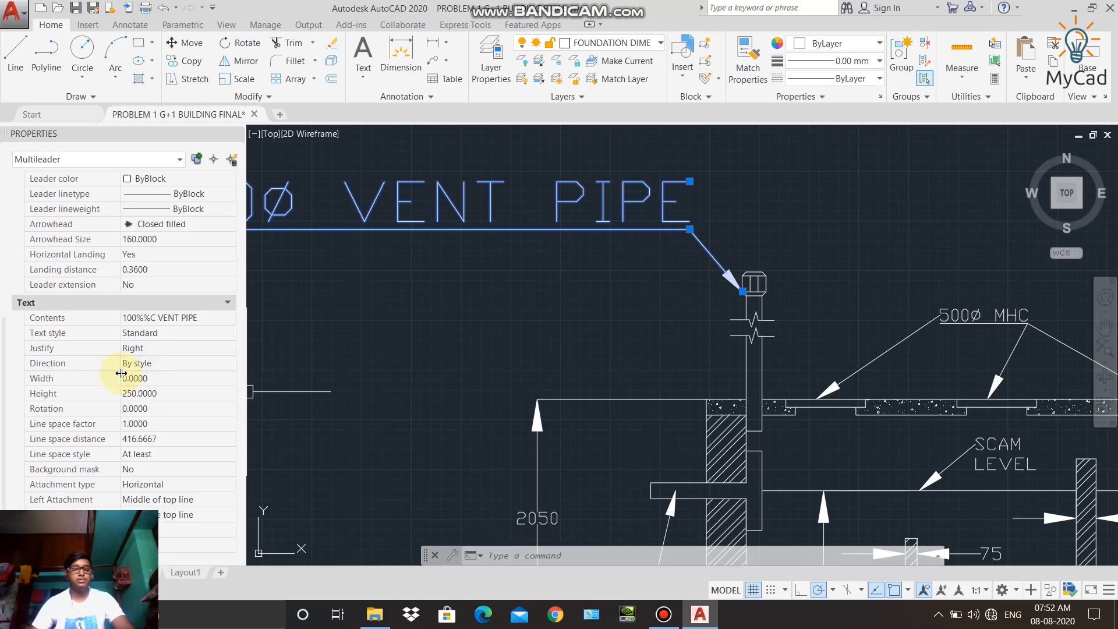
click(154, 395)
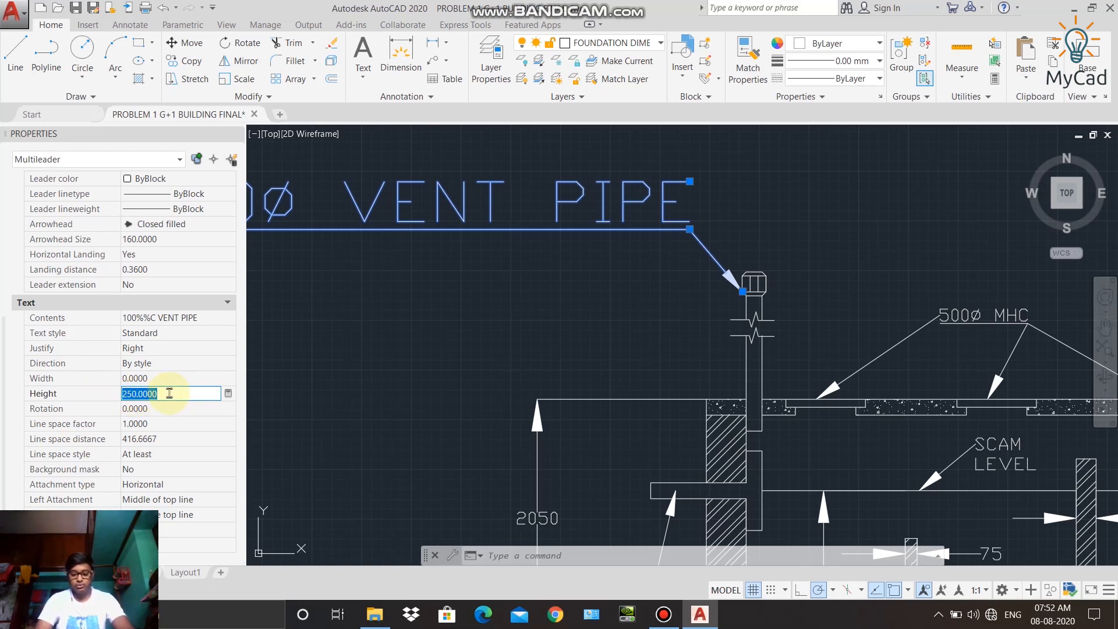
click(171, 407)
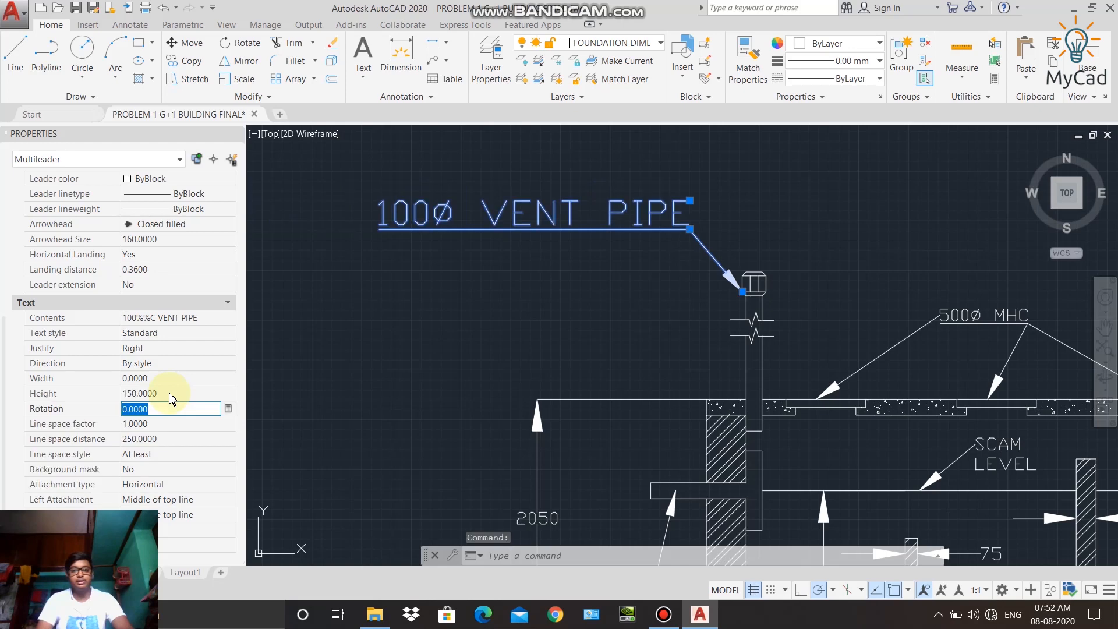
Step: Set the vent pipe multileader's text height to 100, deselect it and close its properties
click(174, 394)
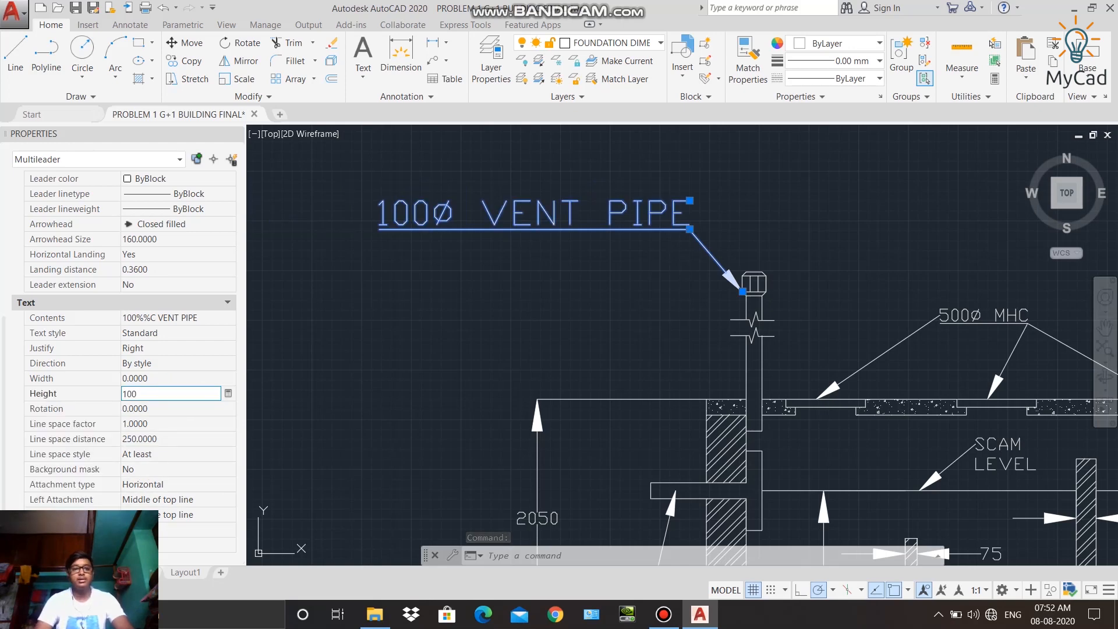
click(175, 404)
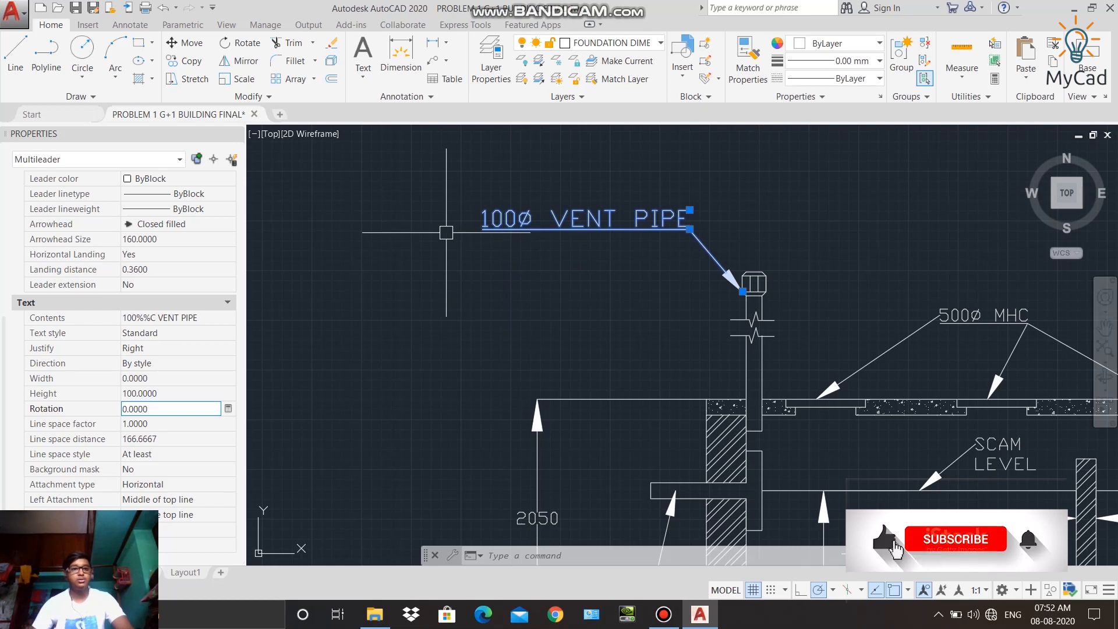
key(Escape)
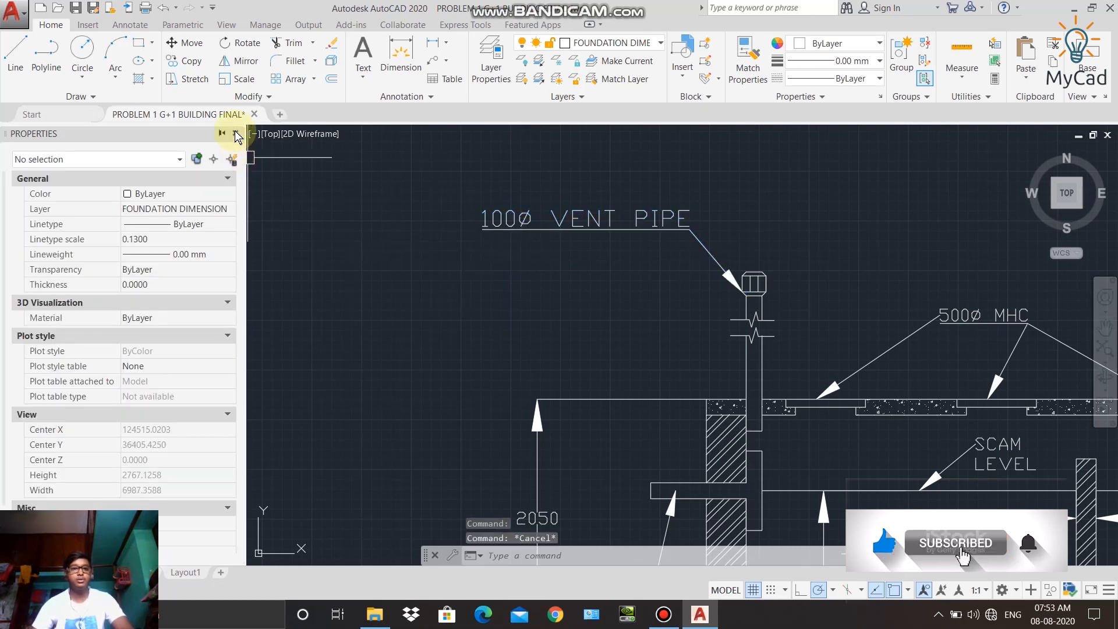
click(236, 133)
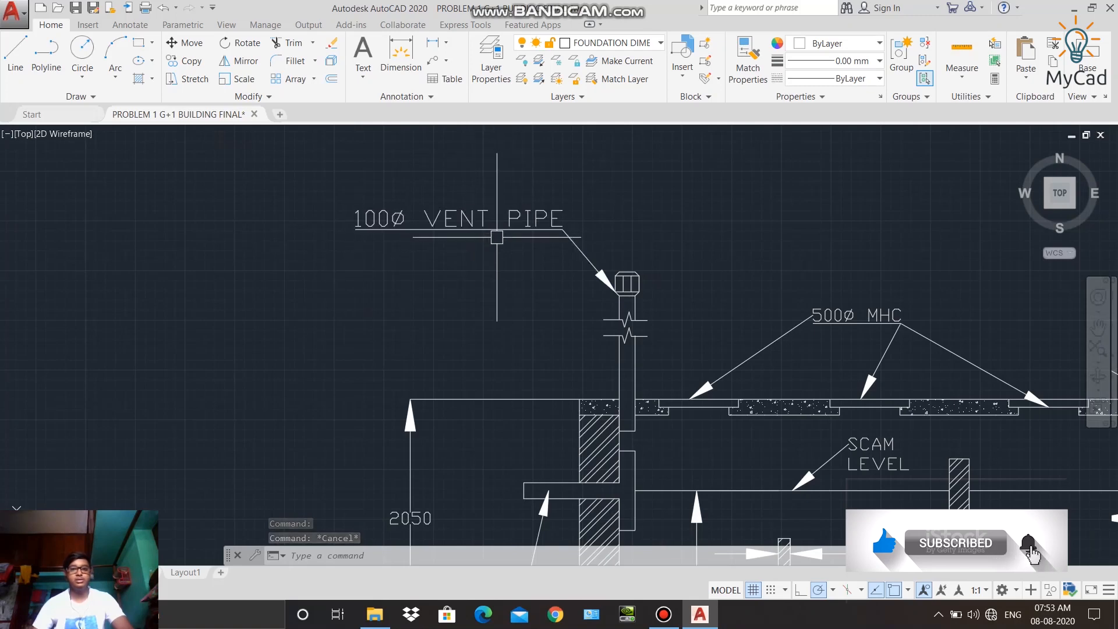
Step: Delete the 500Ø MHC multileader with three arrows above the septic tank's top slab
middle_drag(495, 238, 444, 219)
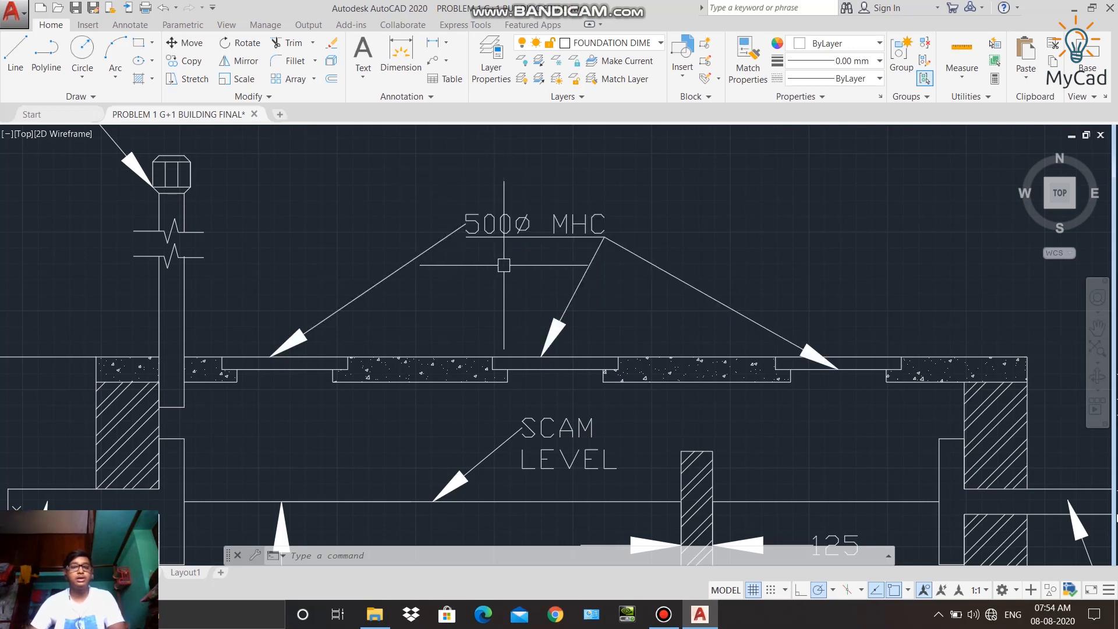
click(476, 228)
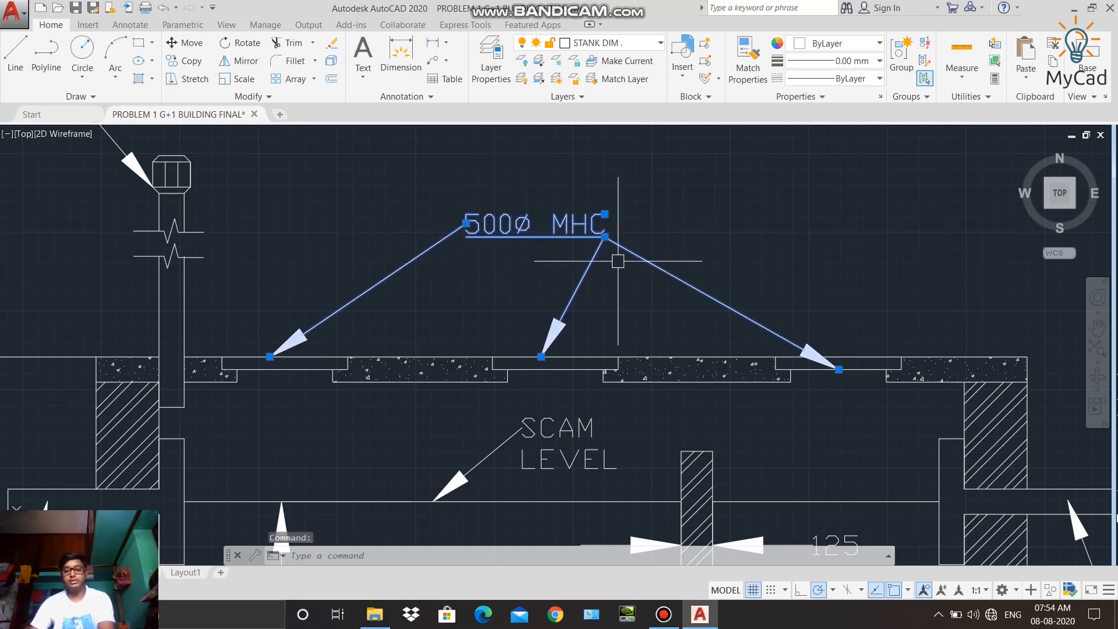
key(Delete)
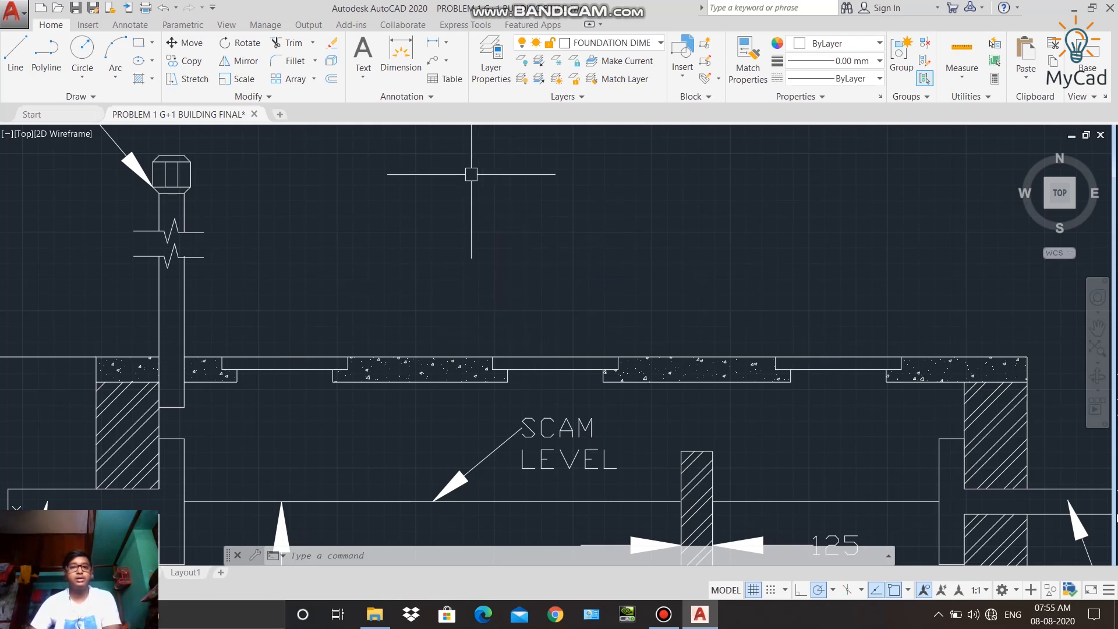
Step: Start a new multileader with its arrowhead on the first manhole opening in the septic tank's top slab and its landing above the slab
click(446, 61)
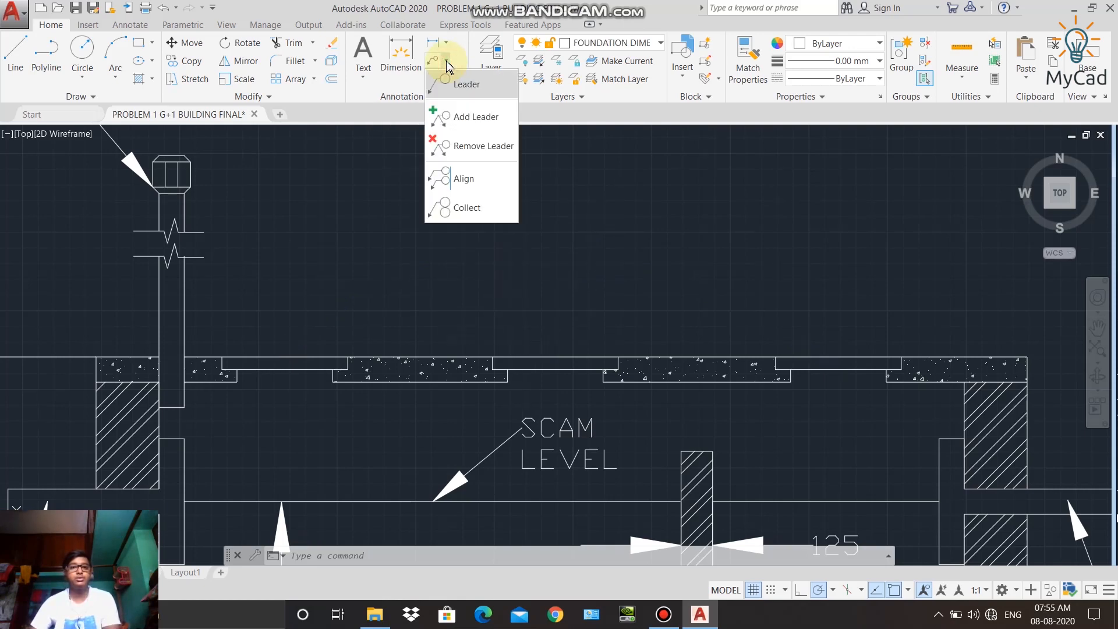
click(453, 82)
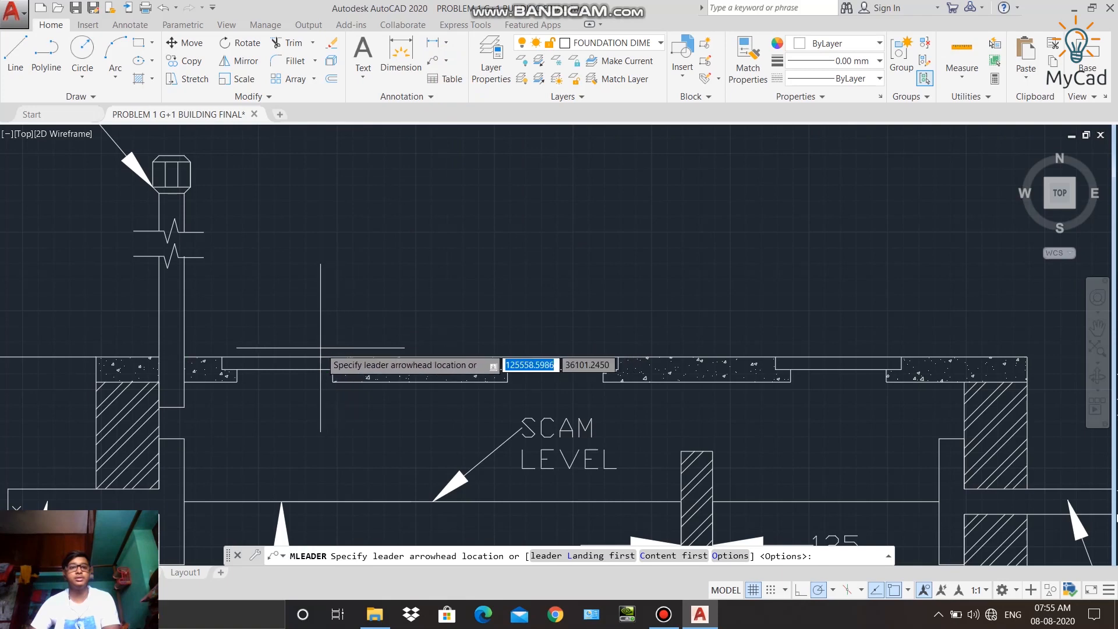
scroll(303, 367, up, 6)
click(373, 354)
scroll(483, 233, down, 6)
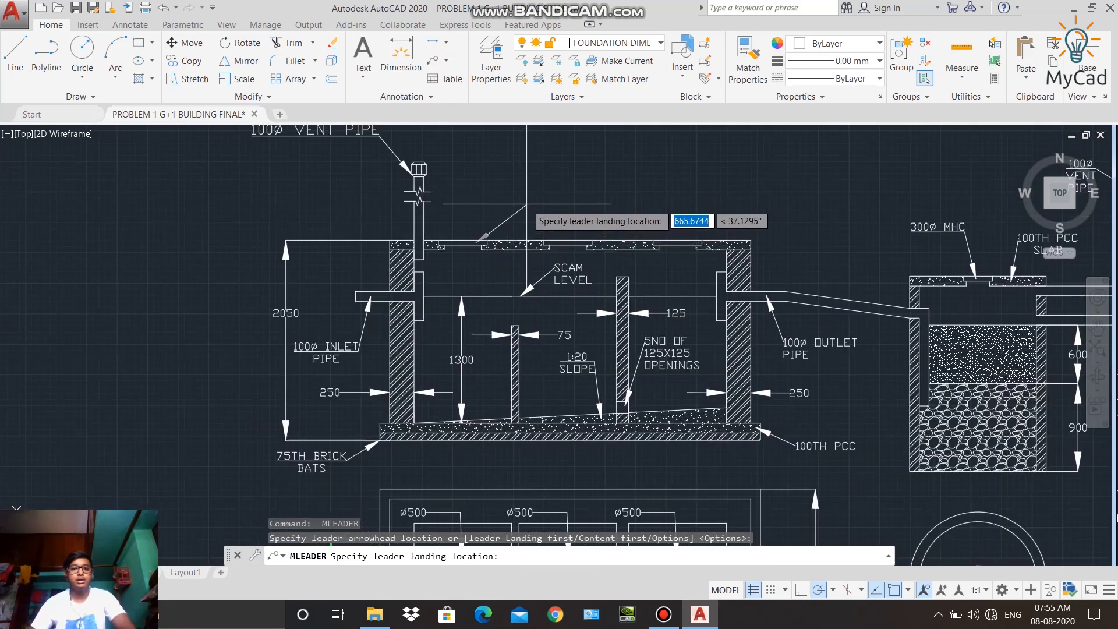
scroll(513, 186, up, 2)
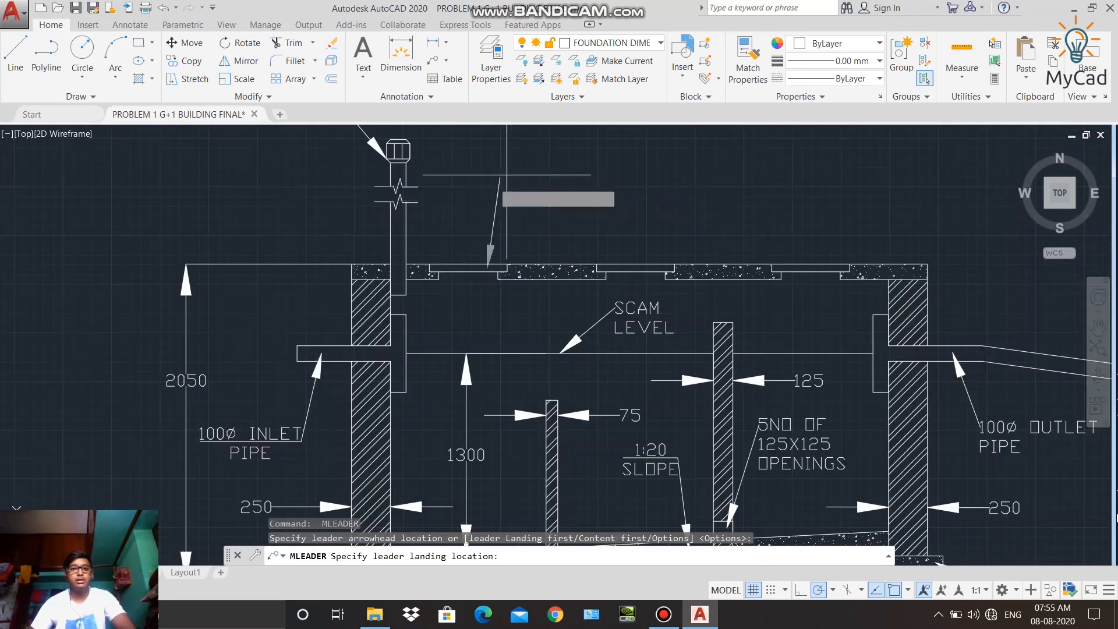
click(536, 185)
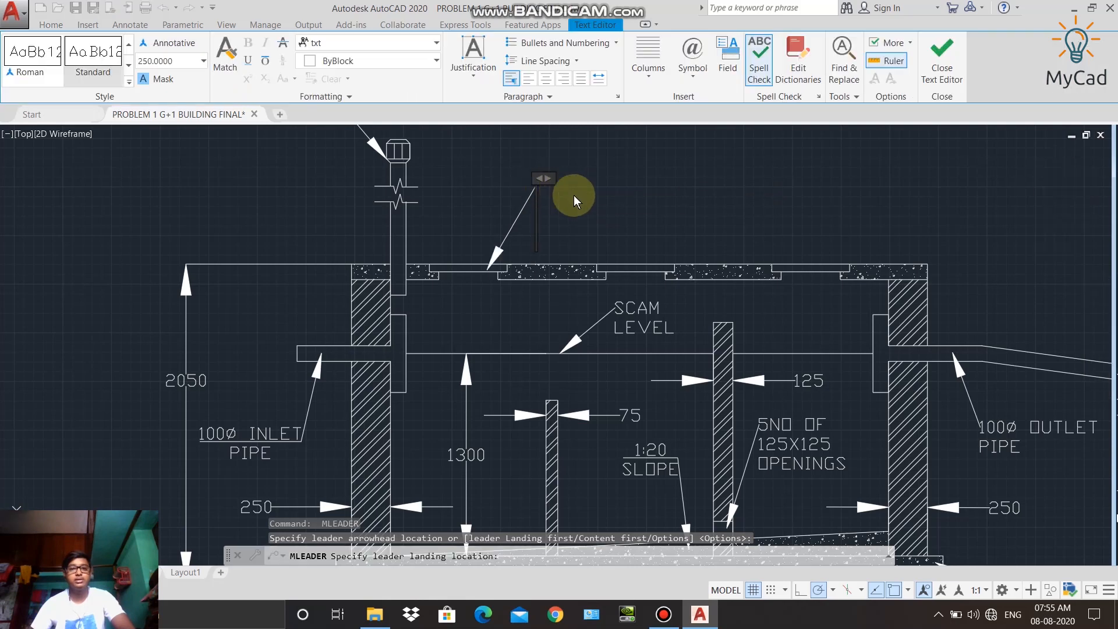
Step: Enter 500Ø MHC as the multileader text, using %%c for the diameter symbol, and finish the text editing
text(5)
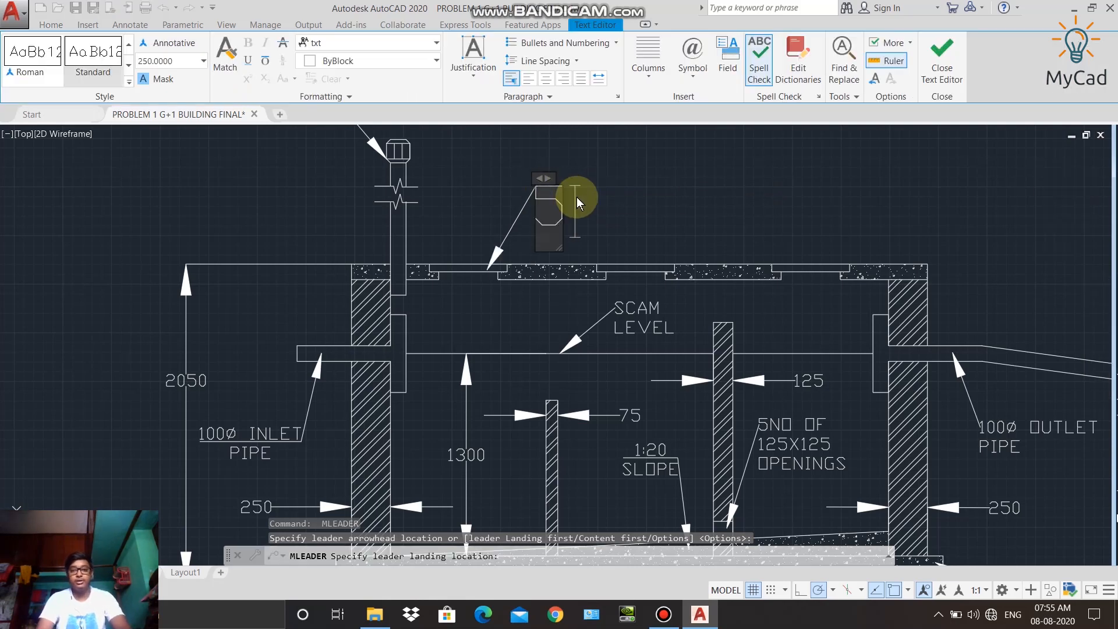
text(00%%)
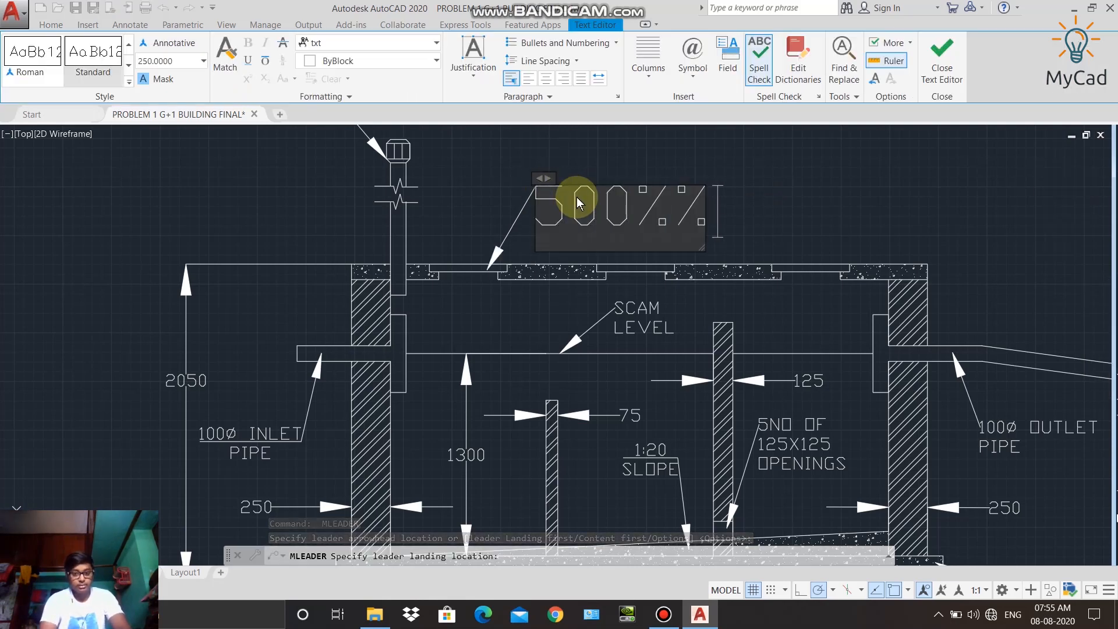
text(c M)
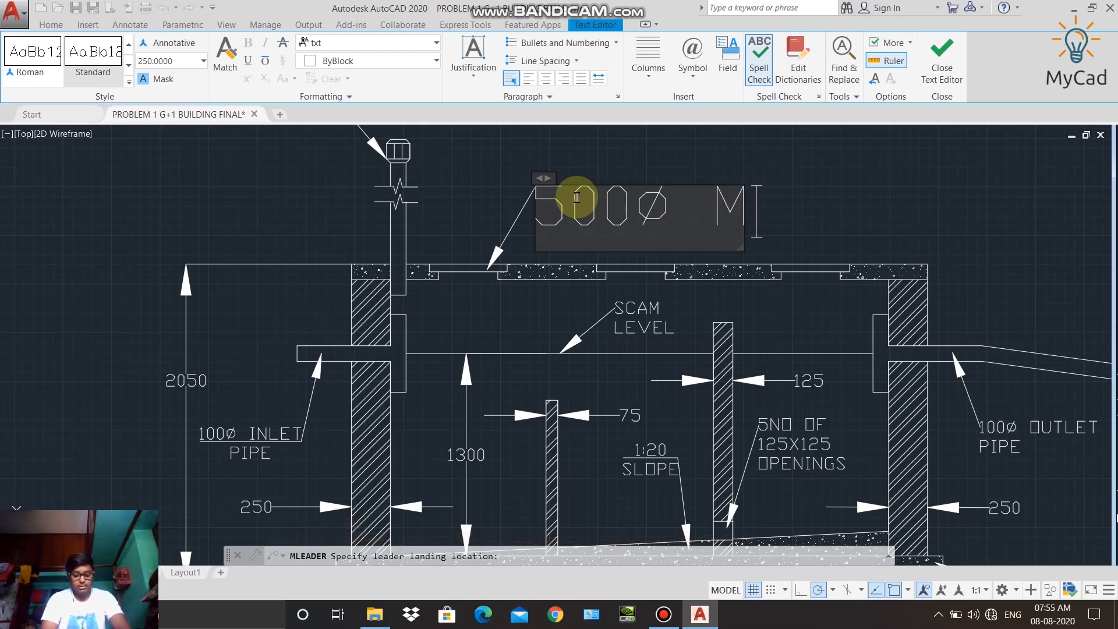
text(HC)
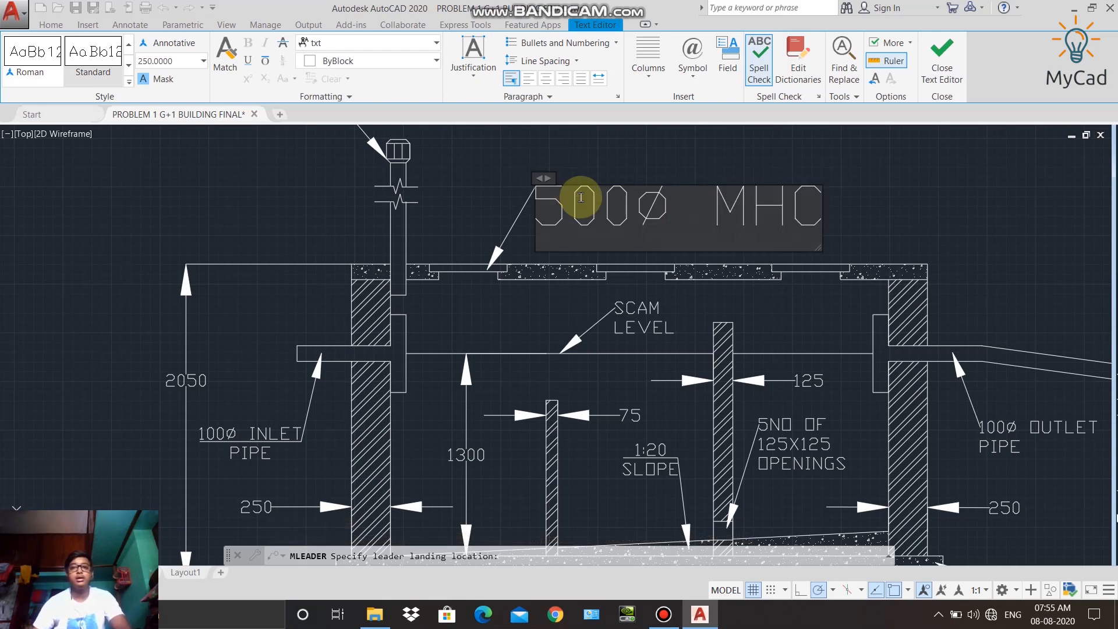
click(941, 61)
Step: Set the 500Ø MHC multileader's text height to 100 in its properties, deselect it and close the properties
click(628, 186)
right_click(484, 176)
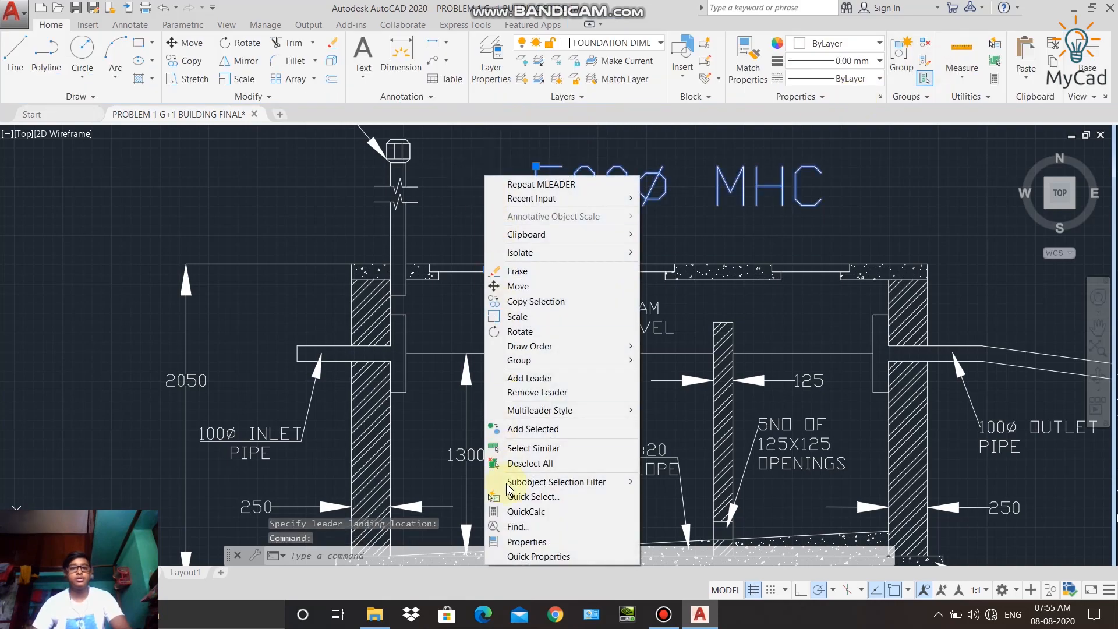
click(513, 542)
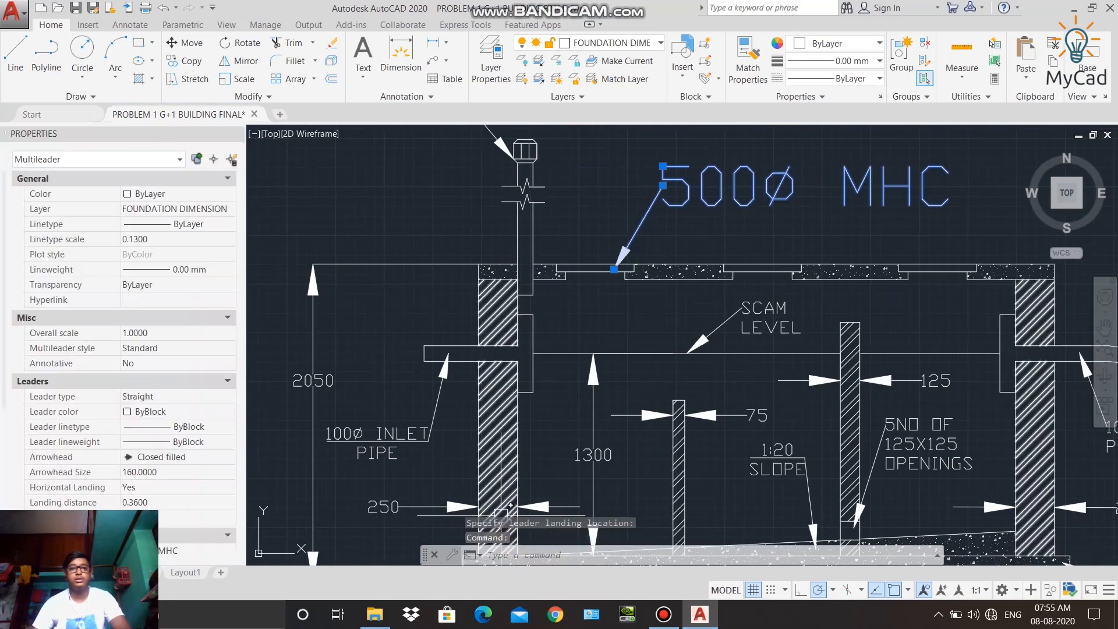
scroll(163, 396, down, 5)
click(157, 393)
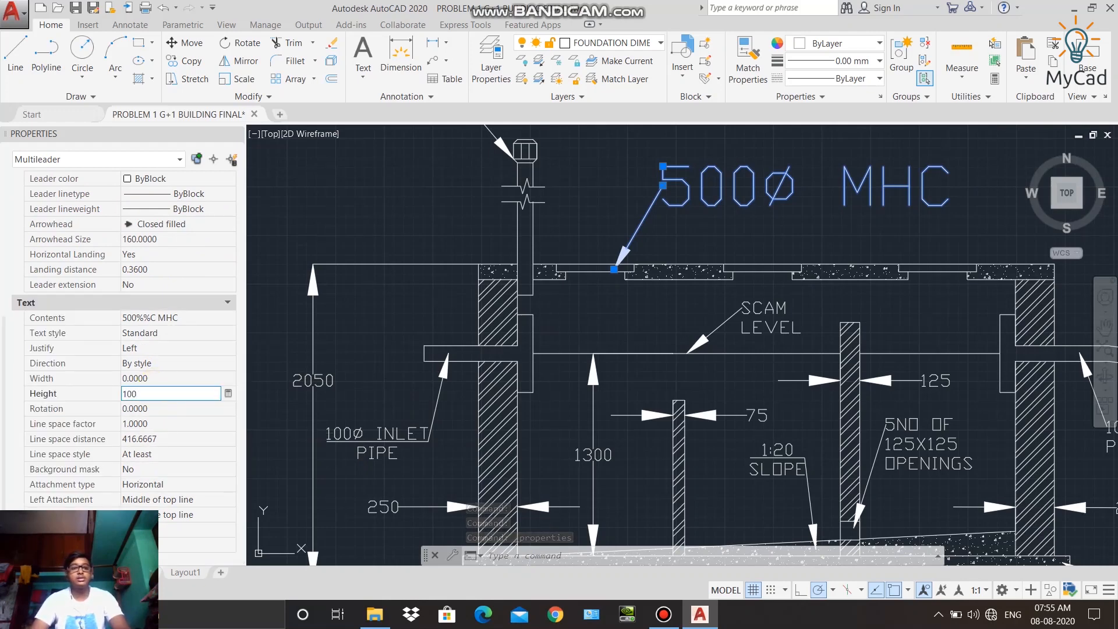
key(Return)
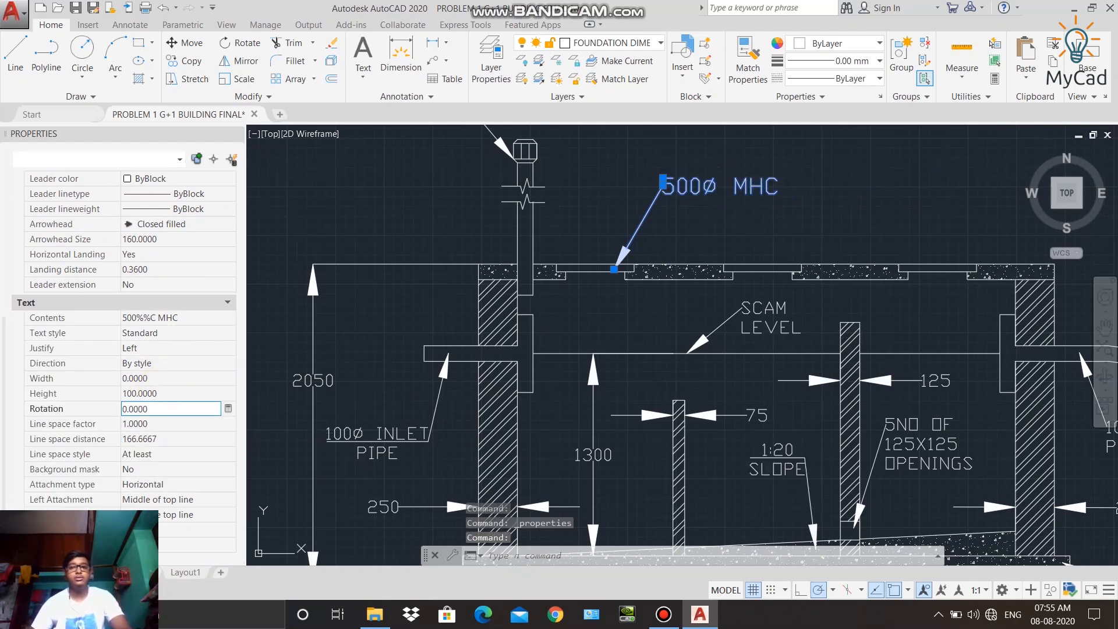
key(Escape)
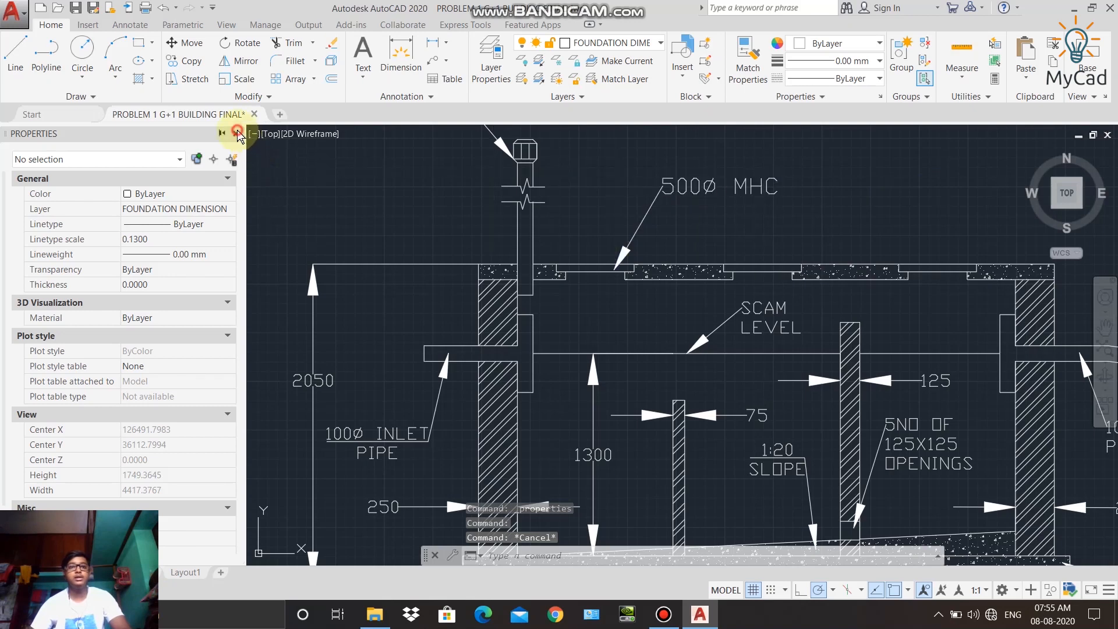
click(237, 133)
Step: Add two leaders to the 500Ø MHC multileader, pointing at the second and third manhole openings in the top slab
scroll(381, 276, up, 5)
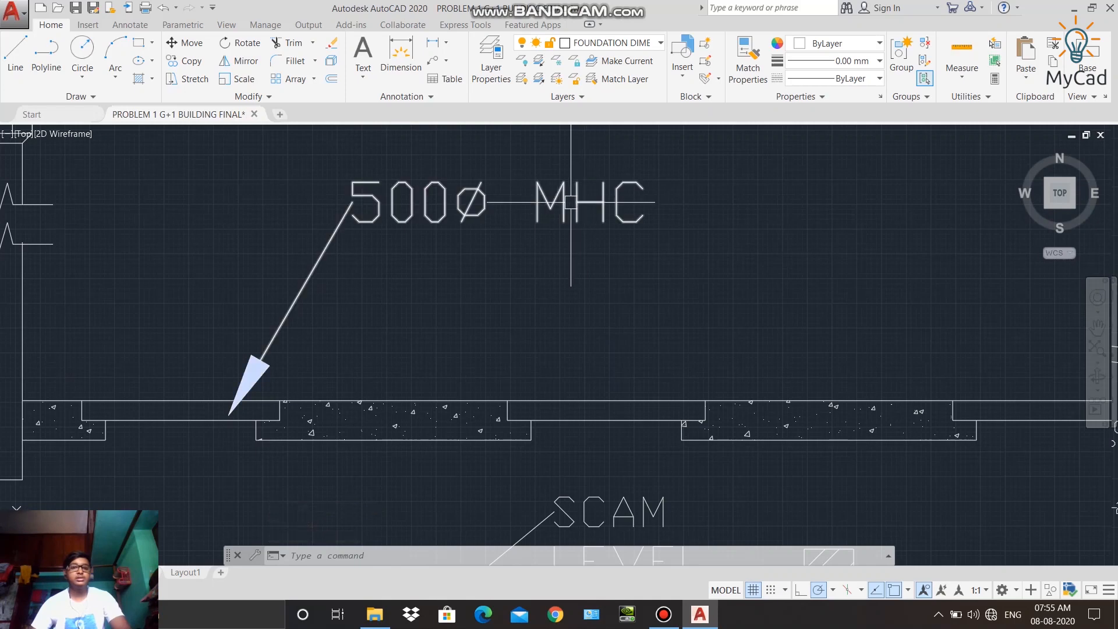
scroll(571, 202, down, 2)
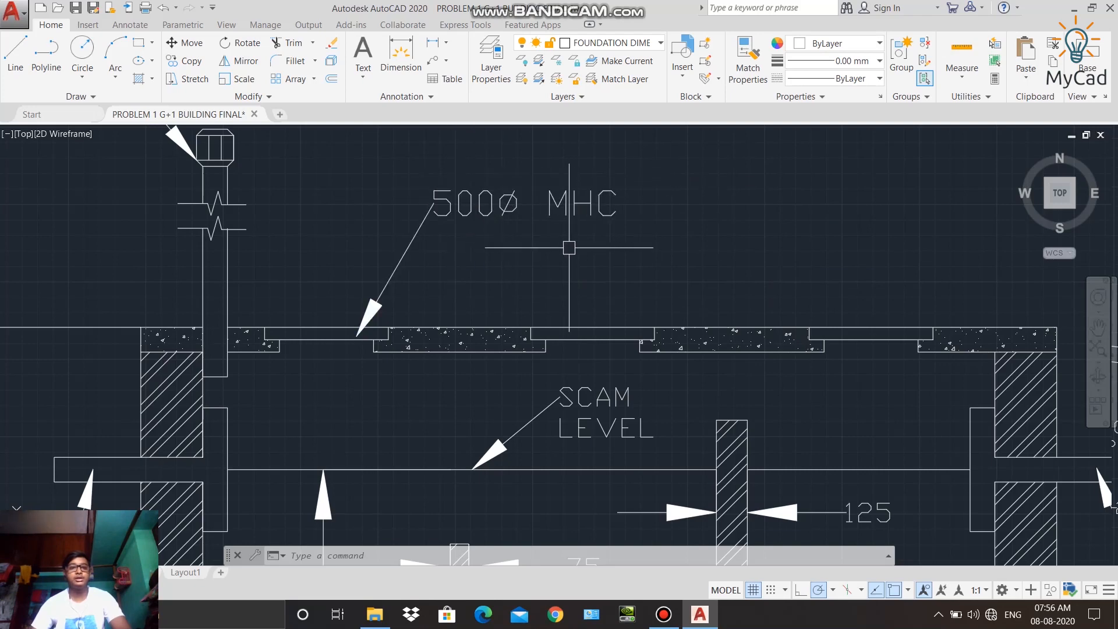
click(446, 59)
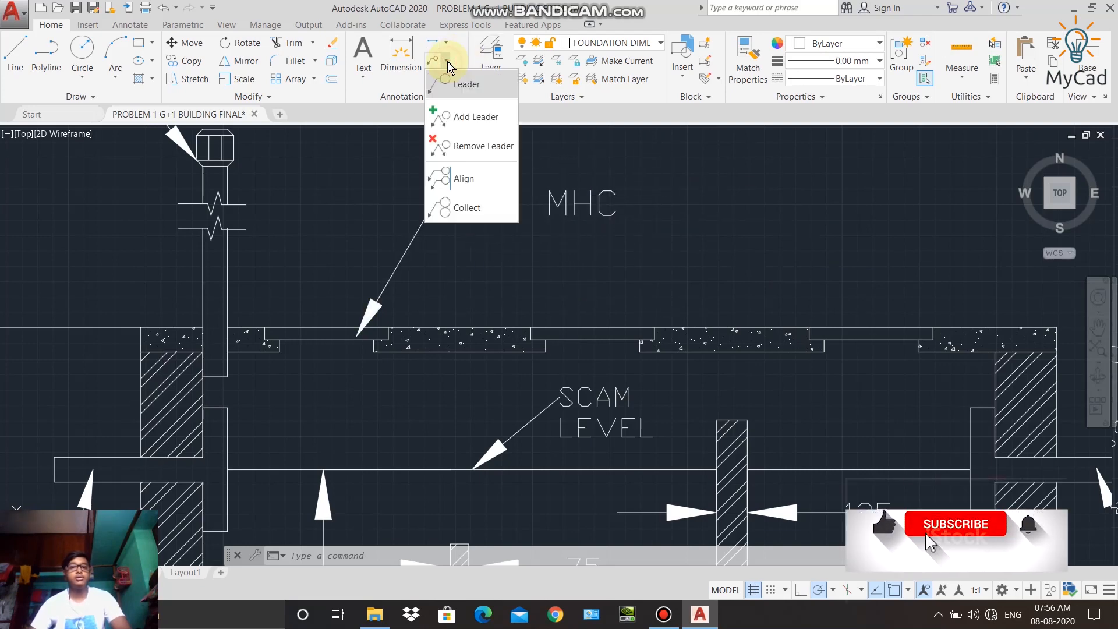
click(456, 122)
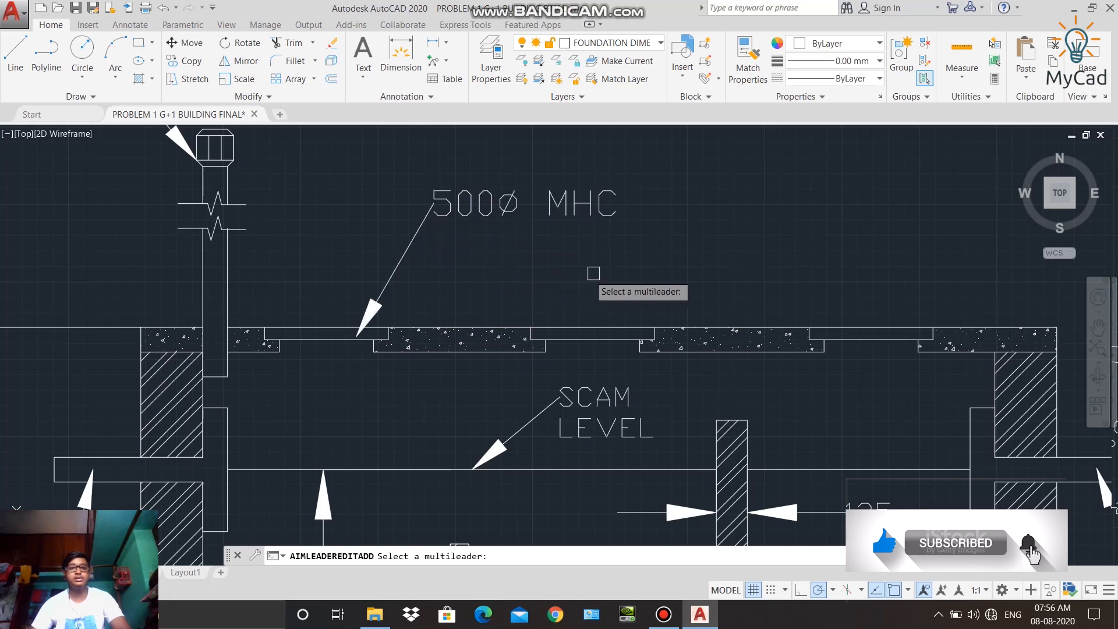
click(447, 215)
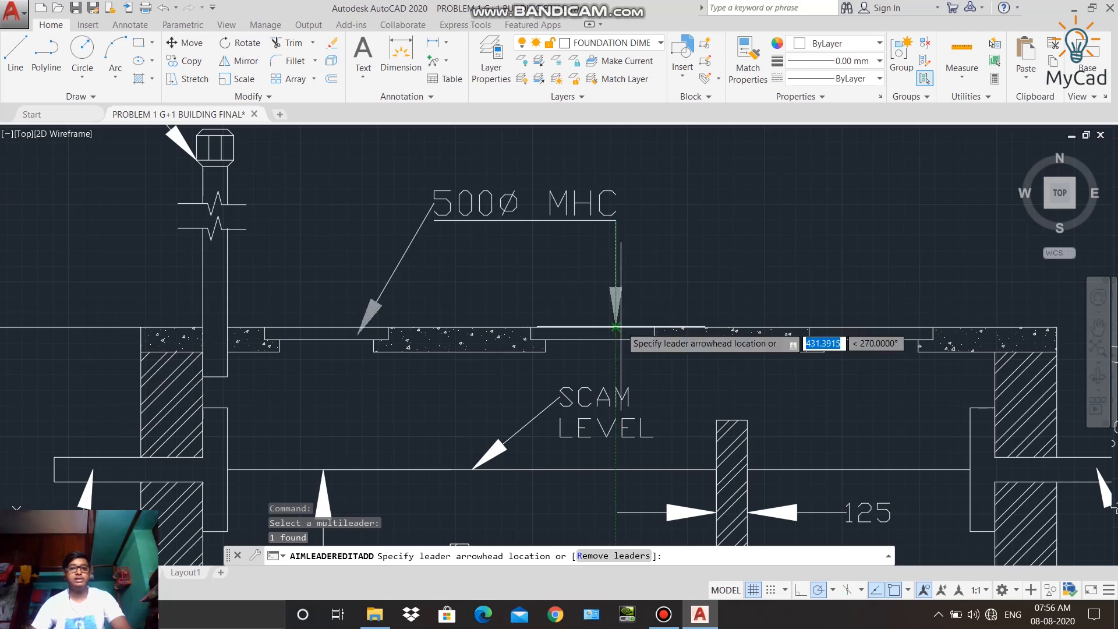
click(615, 326)
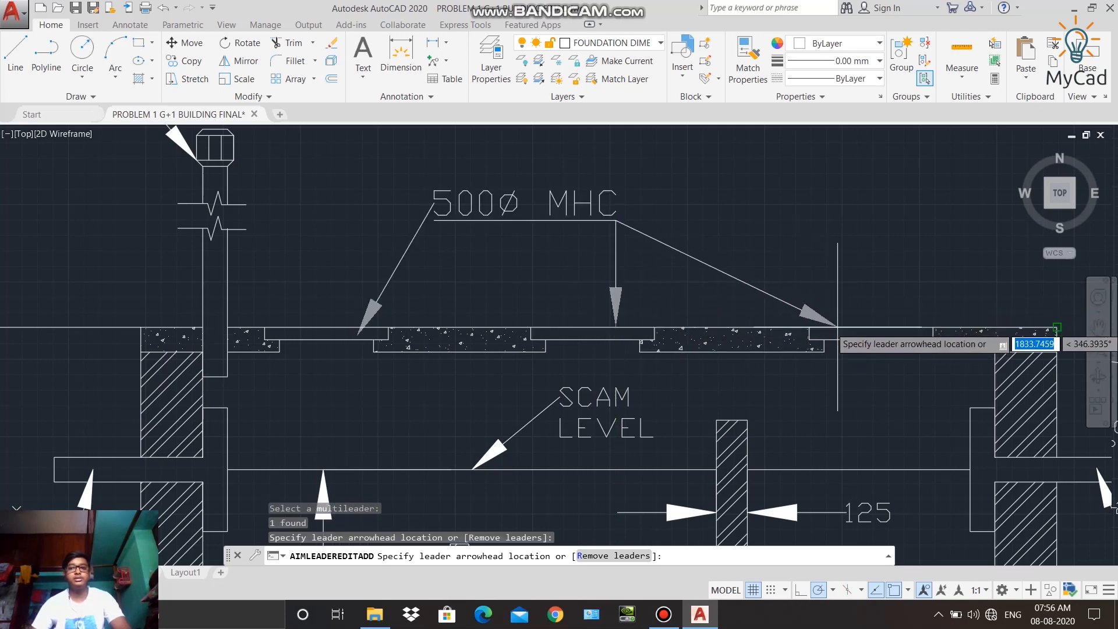
click(808, 325)
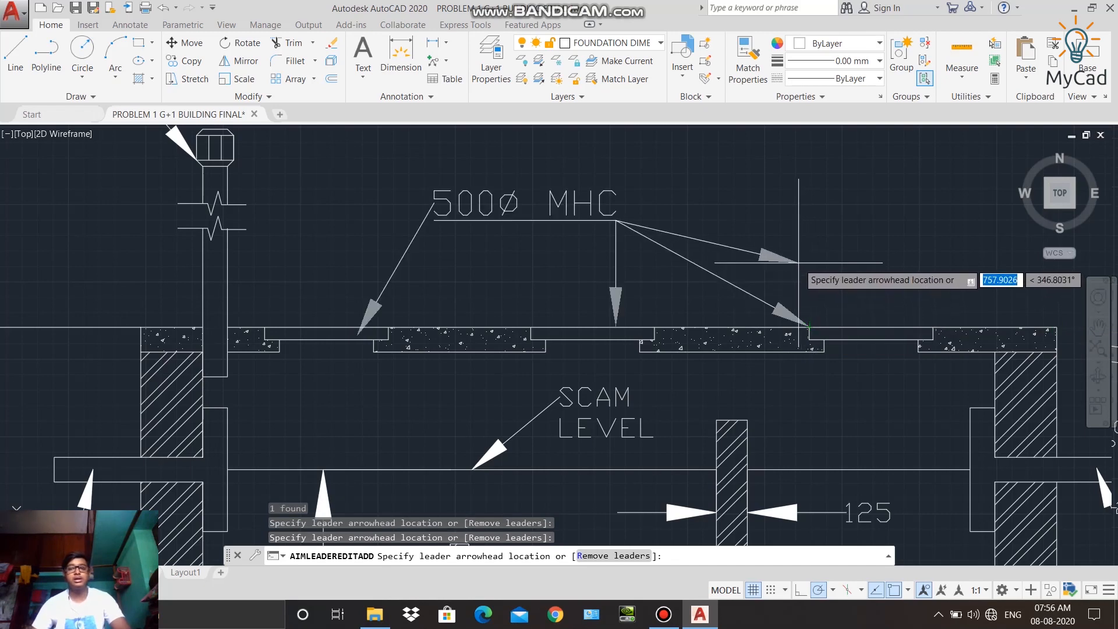
key(Escape)
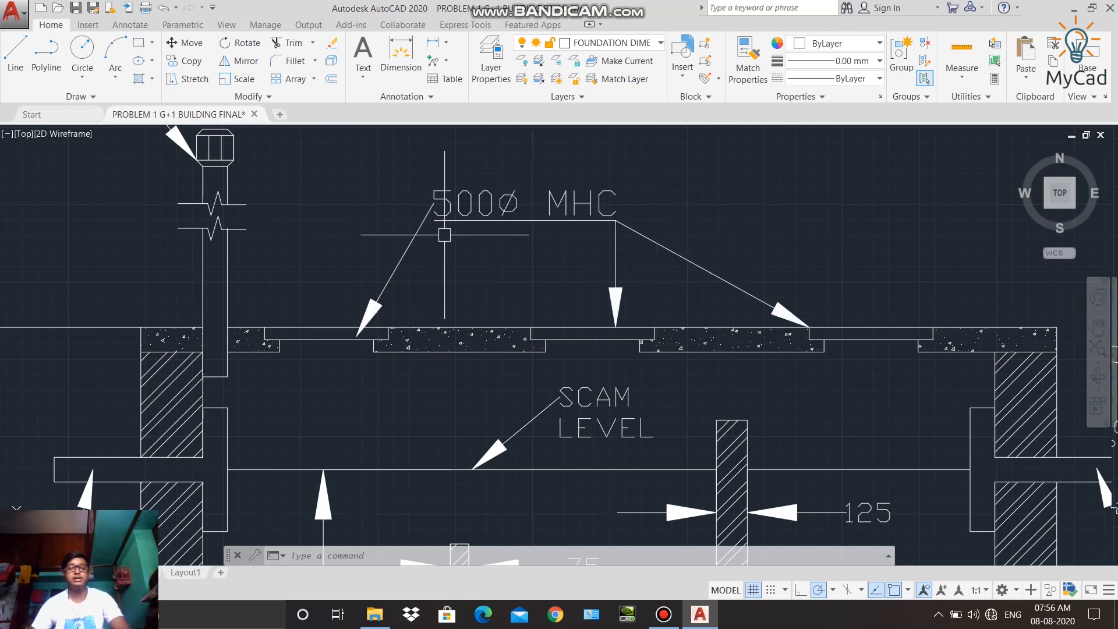
Step: Remove the four surplus leaders from the 500Ø MHC multileader: three ending in empty space and one at the slab's far corner
scroll(508, 233, down, 3)
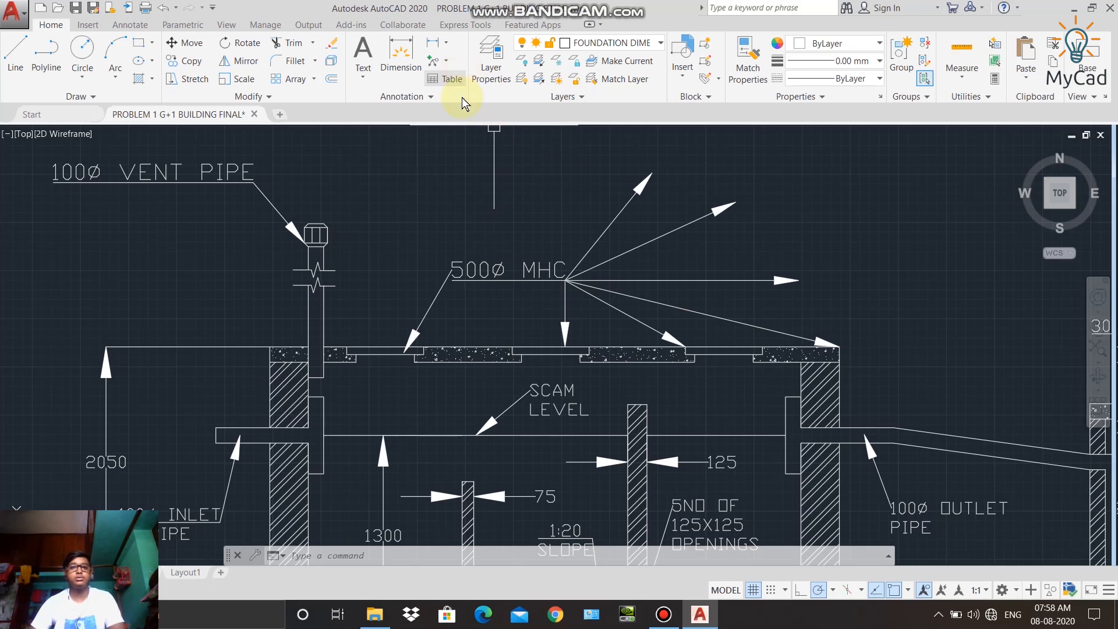
click(446, 62)
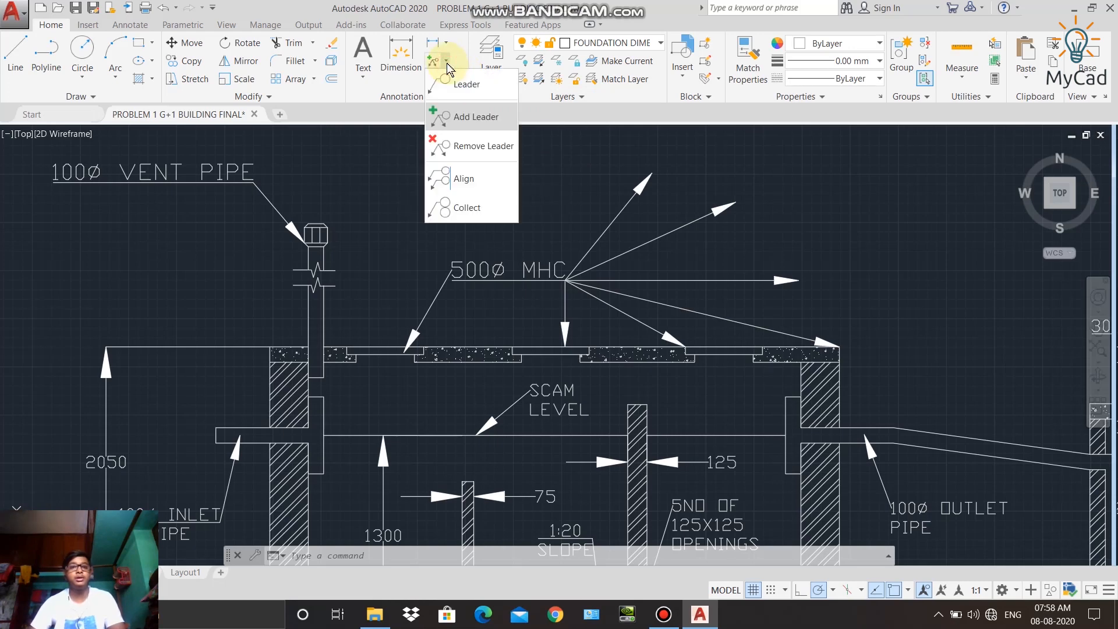
click(480, 149)
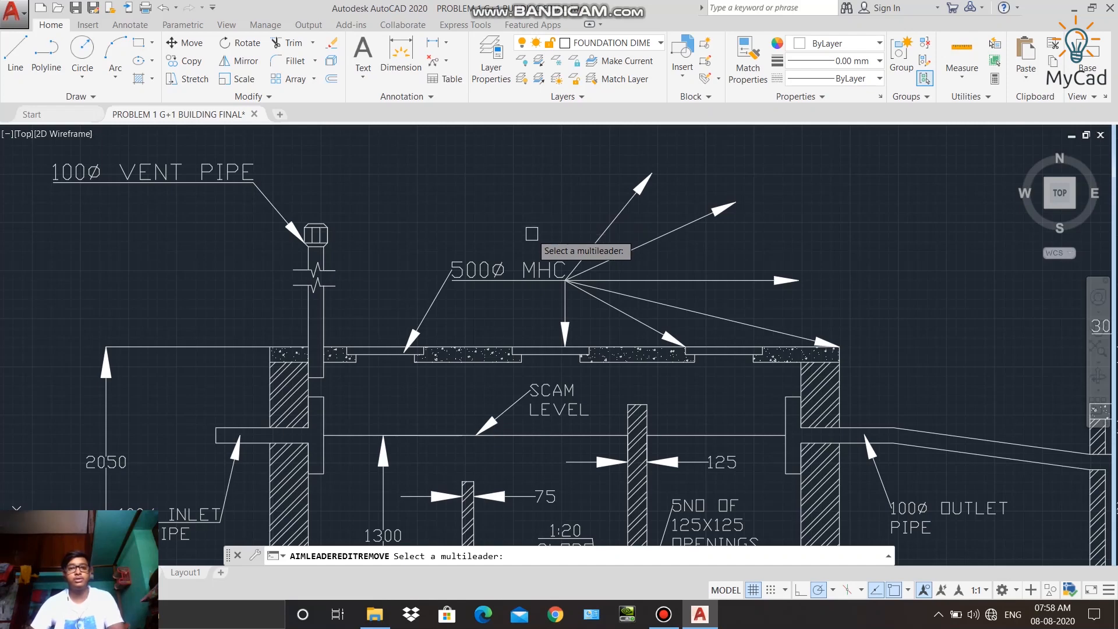
scroll(534, 273, up, 2)
scroll(534, 272, up, 2)
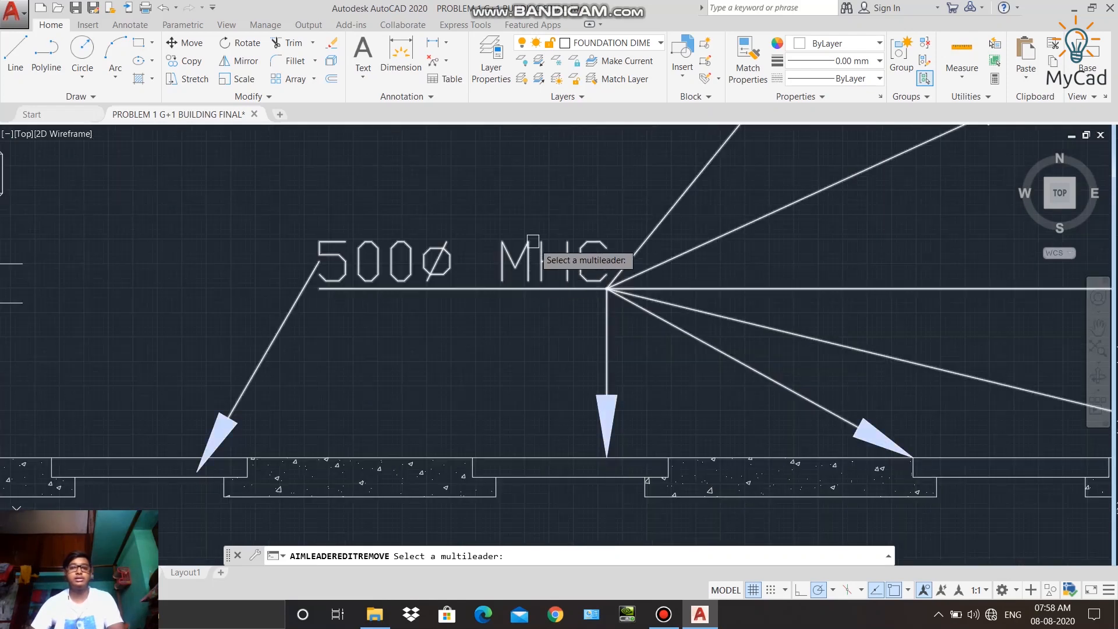
click(478, 286)
scroll(529, 294, down, 3)
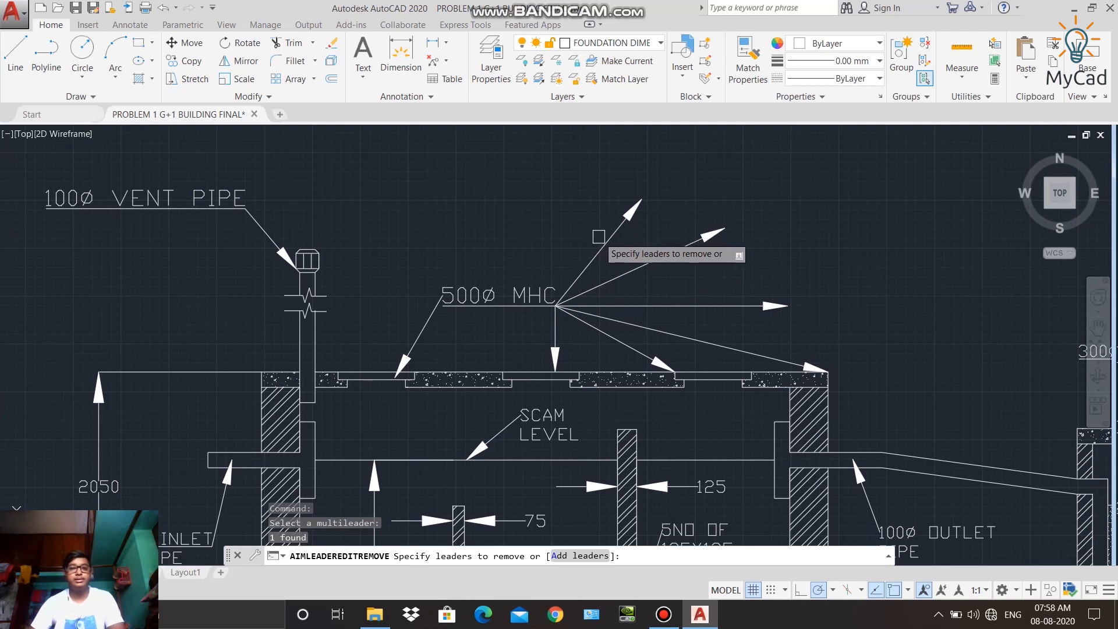
click(602, 246)
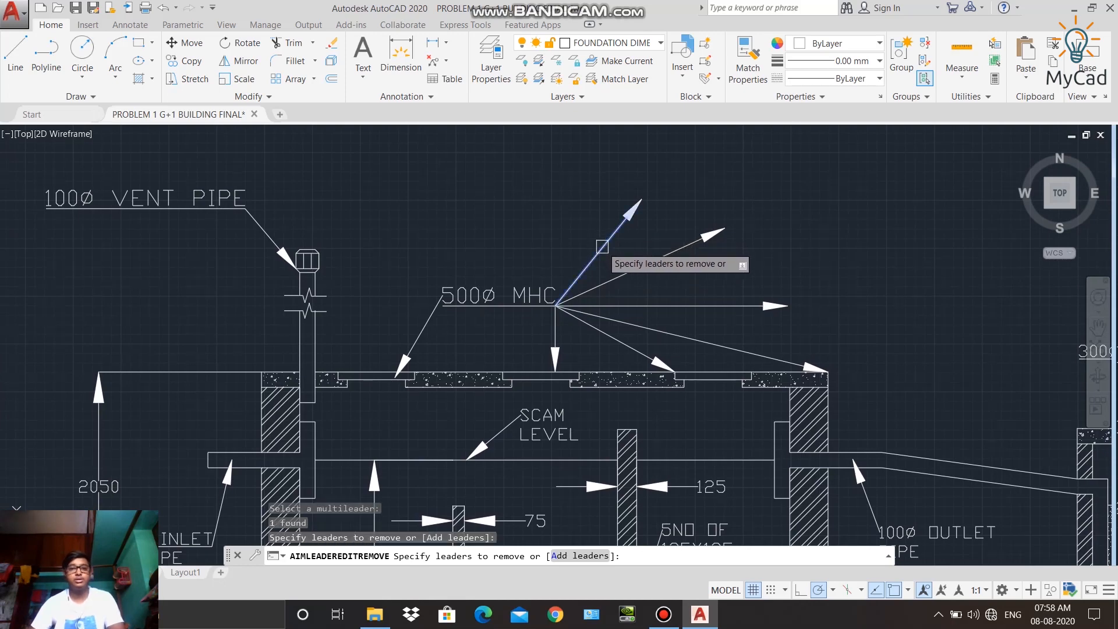
click(631, 269)
click(665, 304)
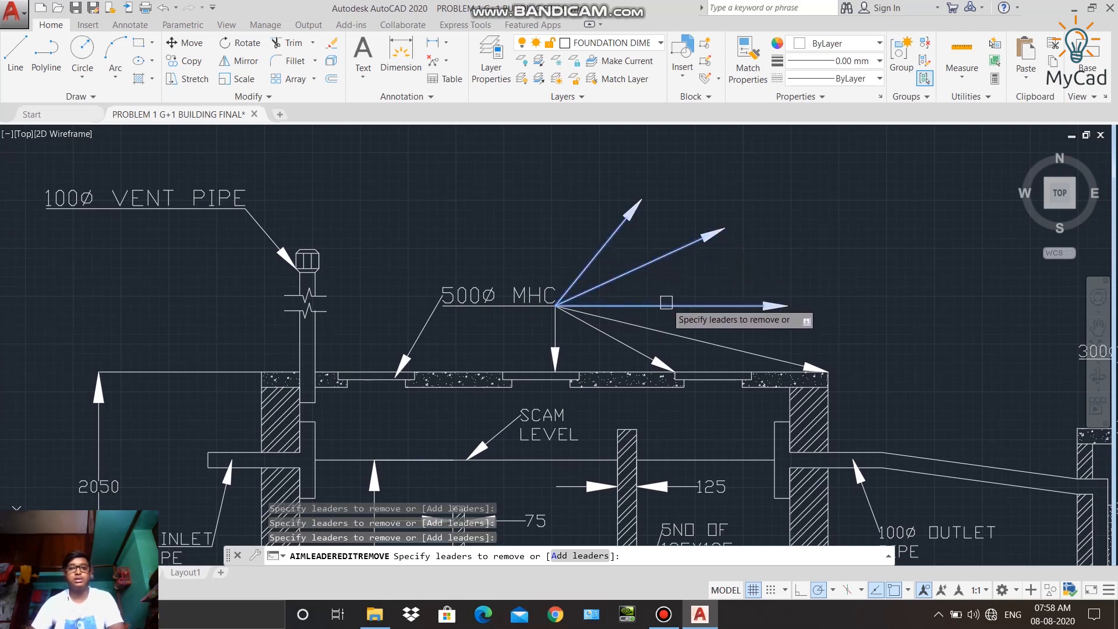
click(665, 332)
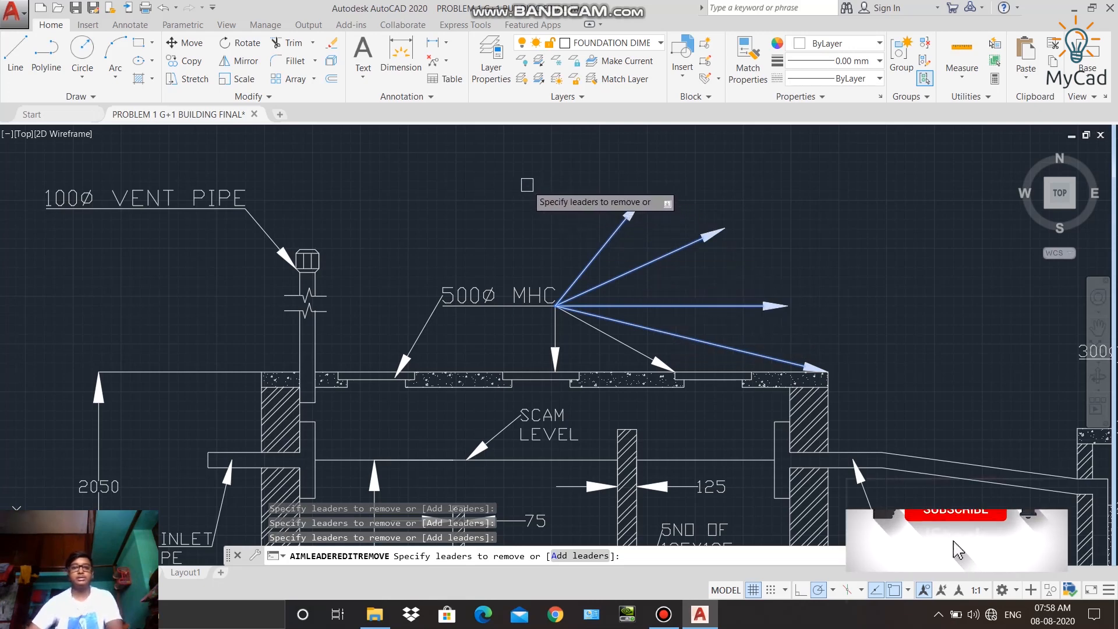
key(Return)
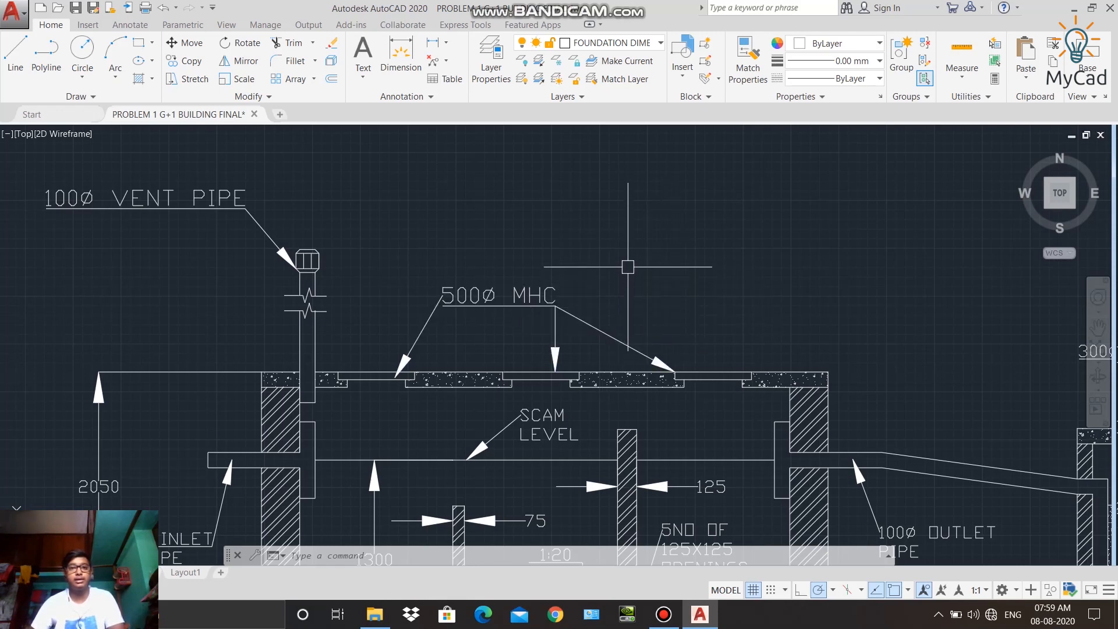
scroll(627, 267, down, 5)
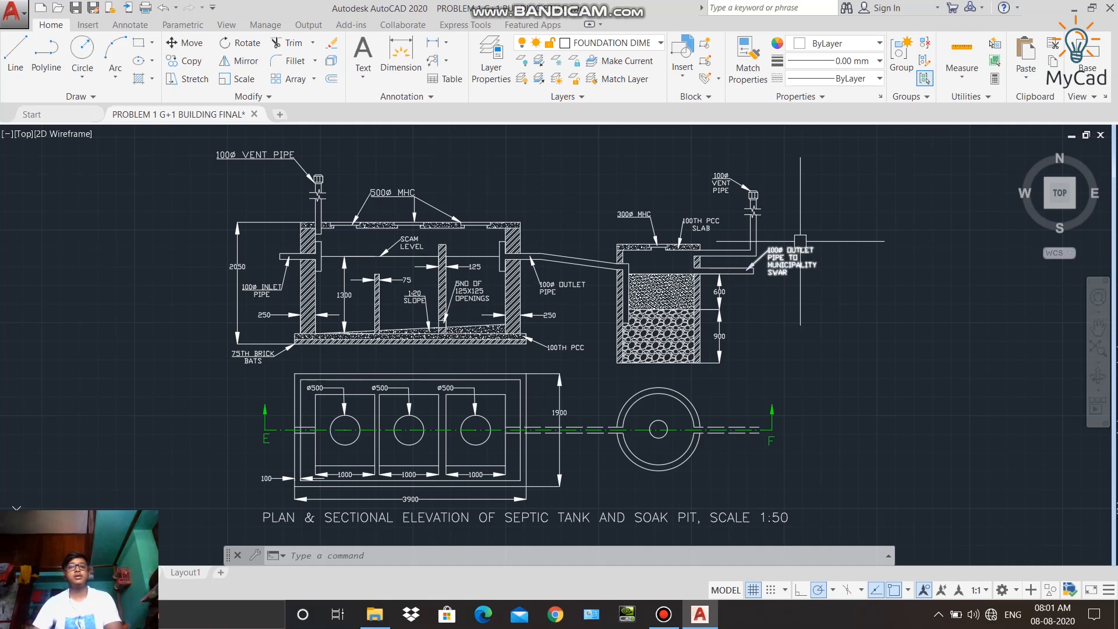
click(447, 61)
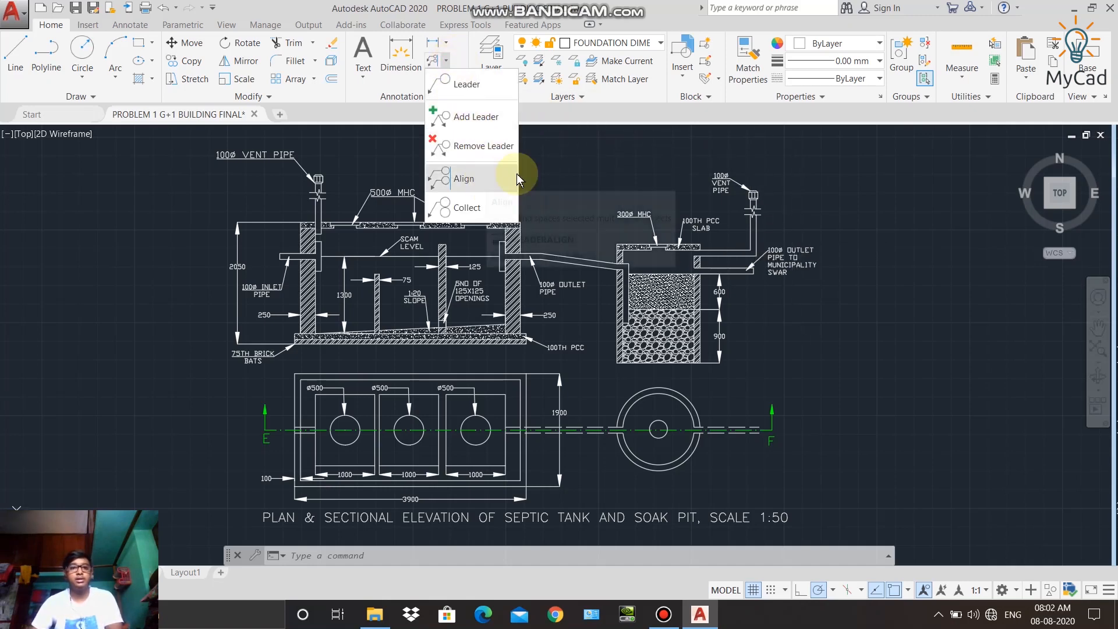
key(Escape)
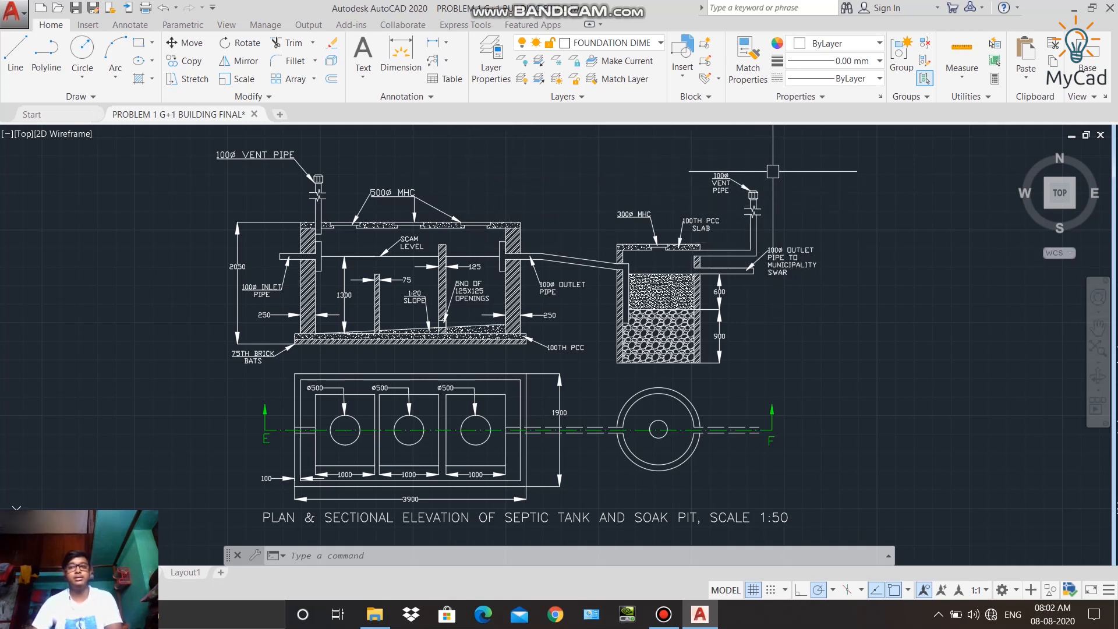
scroll(742, 266, up, 2)
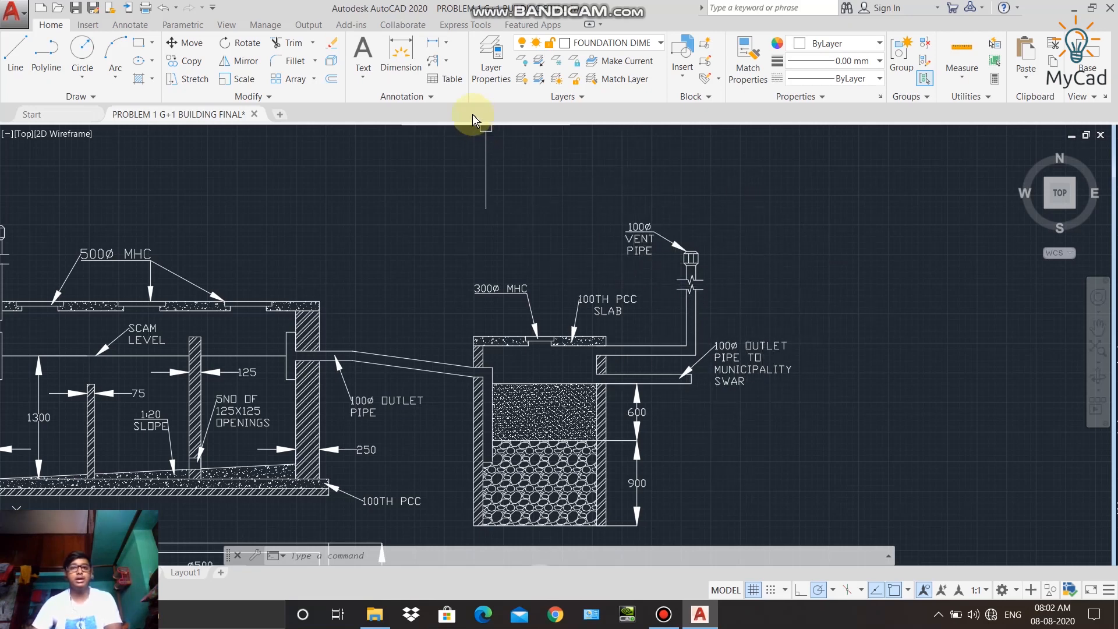
Step: Align the 100Ø VENT PIPE multileader vertically with the 100Ø OUTLET PIPE TO MUNICIPALITY SWAR multileader
click(446, 62)
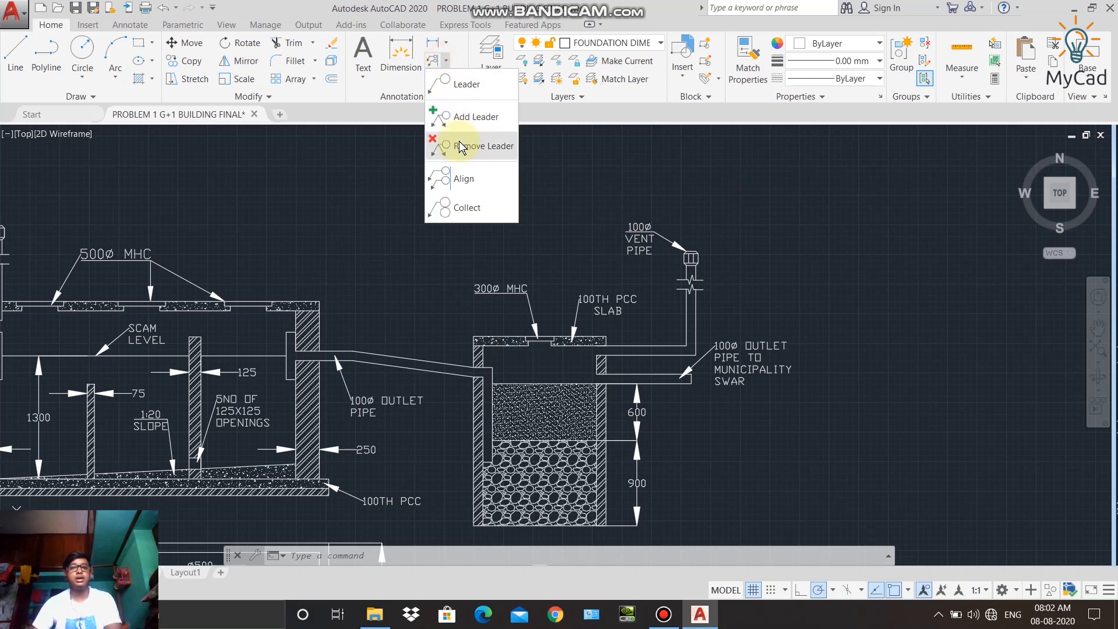
click(460, 176)
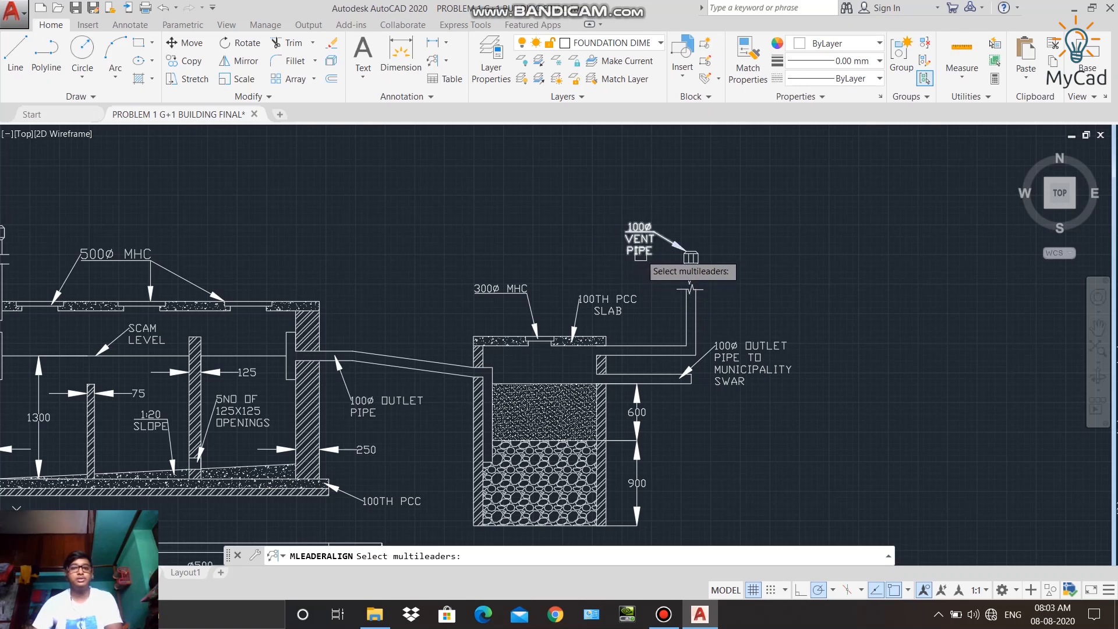
click(636, 242)
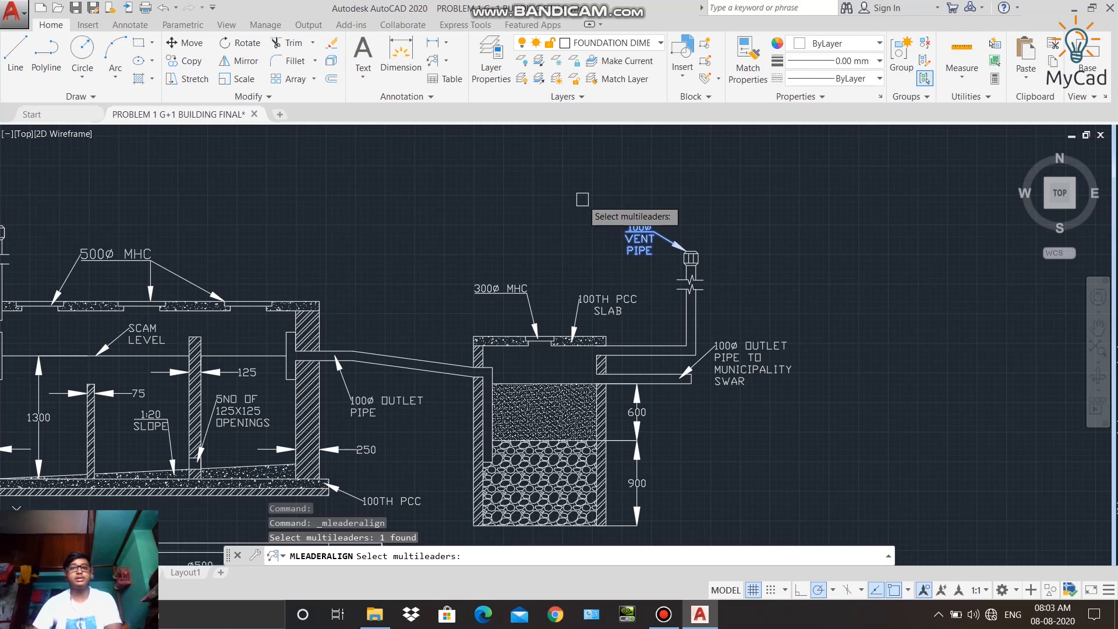
key(Return)
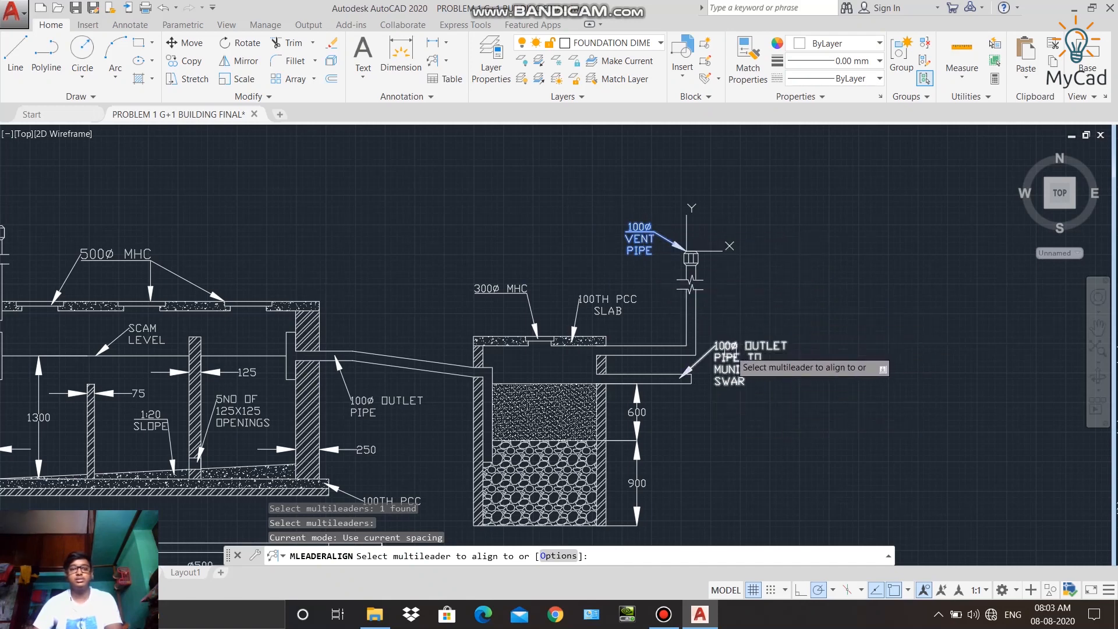
click(735, 364)
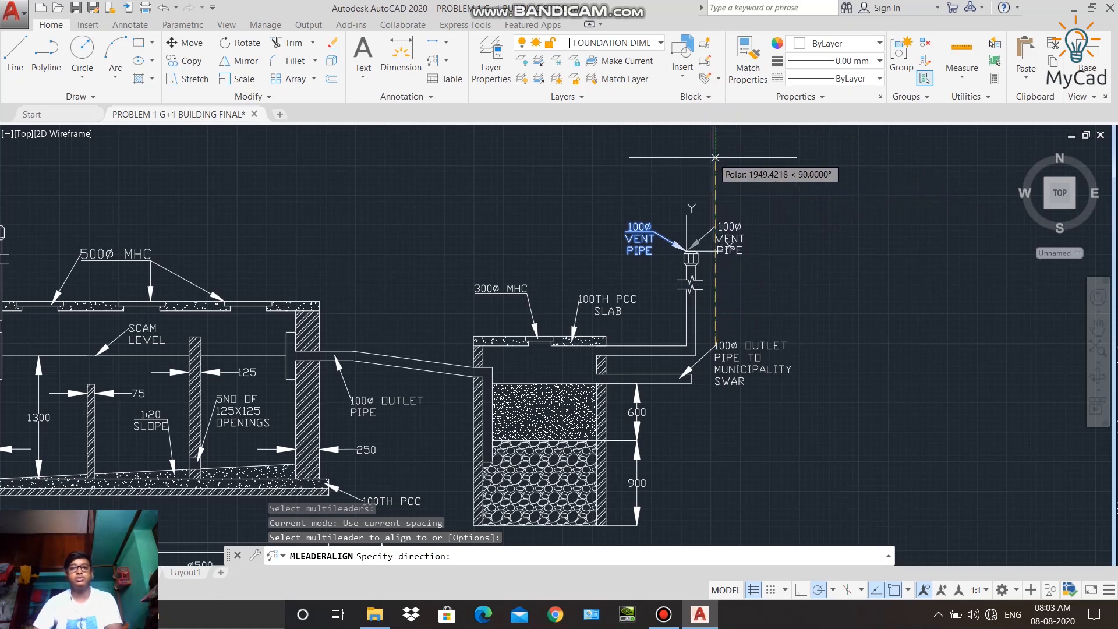
middle_drag(715, 157, 701, 226)
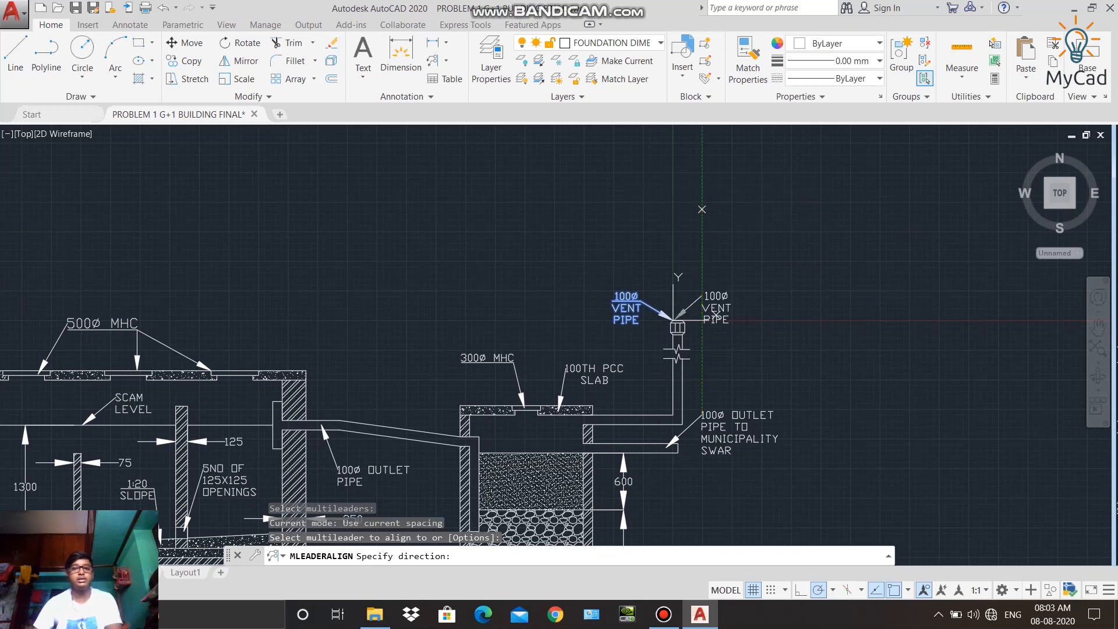
click(701, 209)
middle_drag(698, 249, 661, 163)
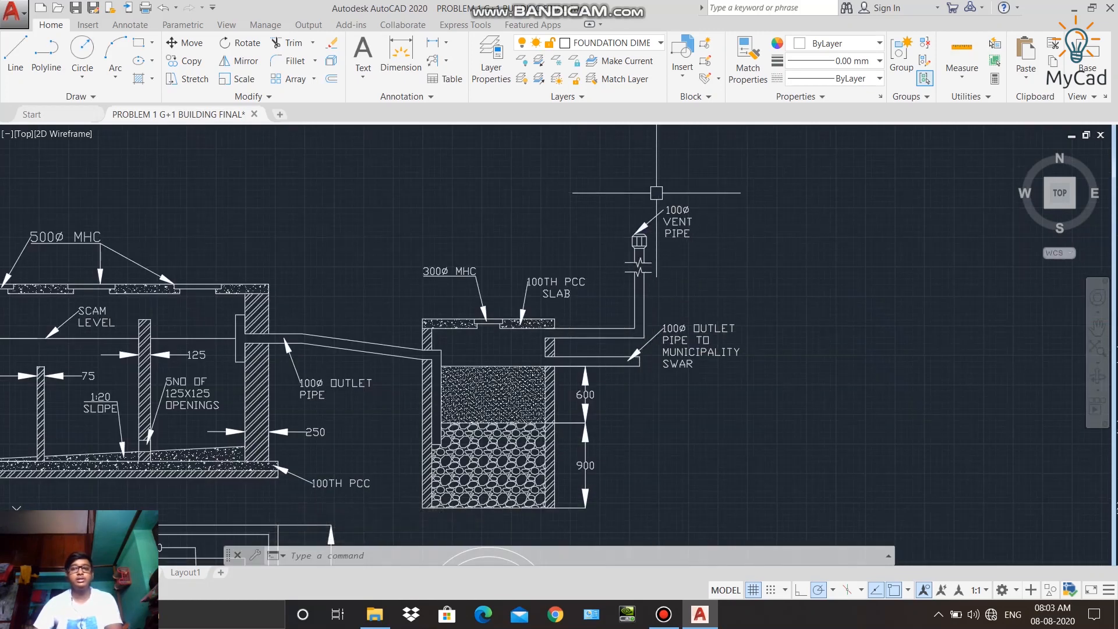
scroll(673, 218, up, 2)
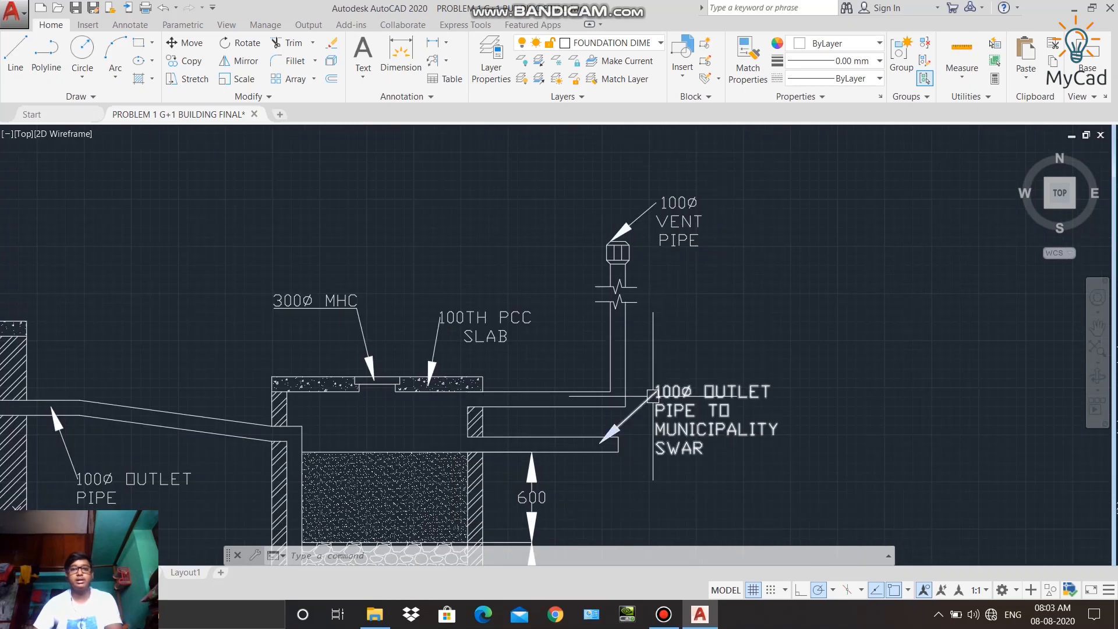